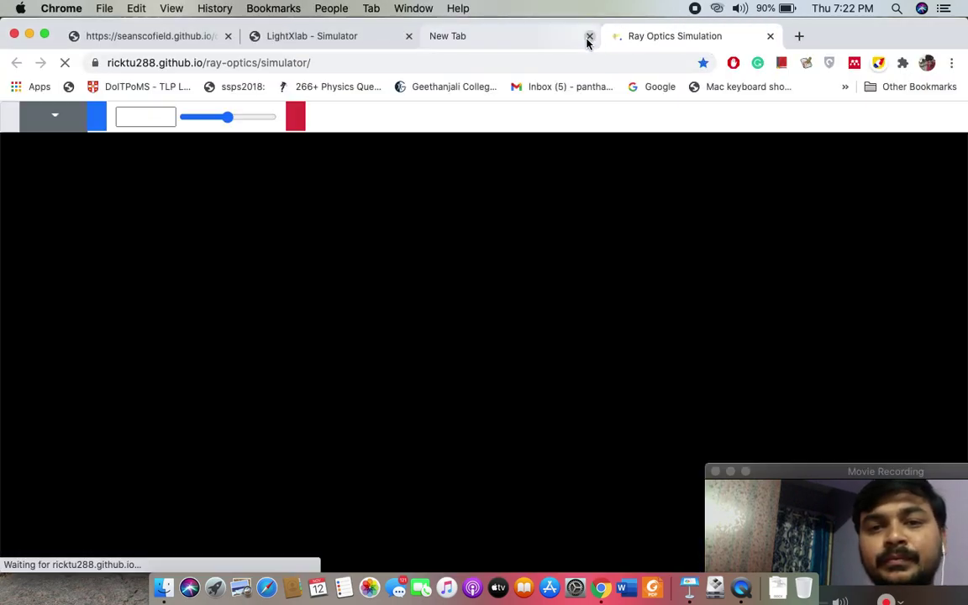
Step: Close the empty New Tab beside the Ray Optics Simulation page
left_click(589, 36)
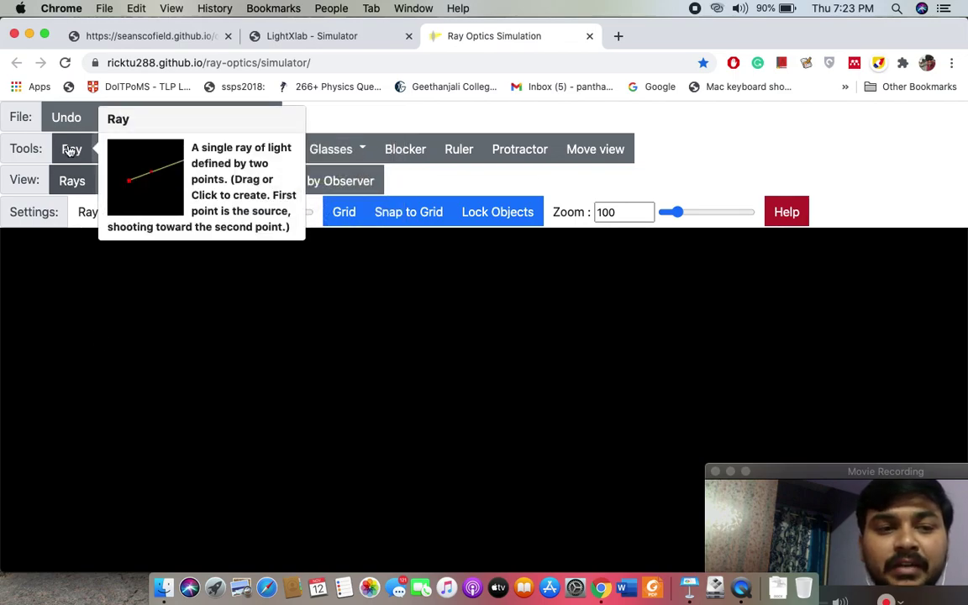
Step: Draw a single, nearly horizontal ray across the empty canvas and delete it
left_click(72, 149)
left_click_drag(62, 411, 332, 422)
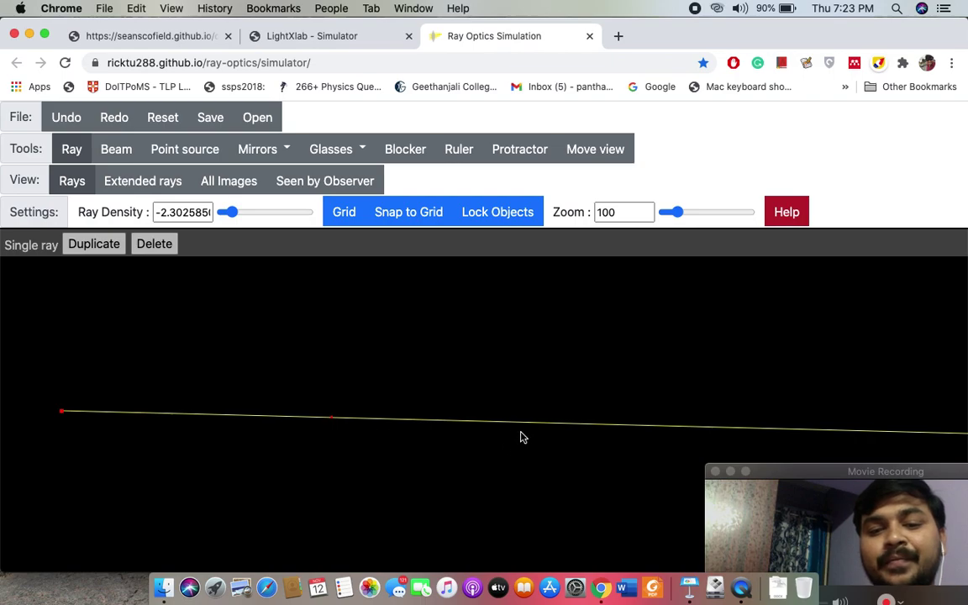
left_click(153, 244)
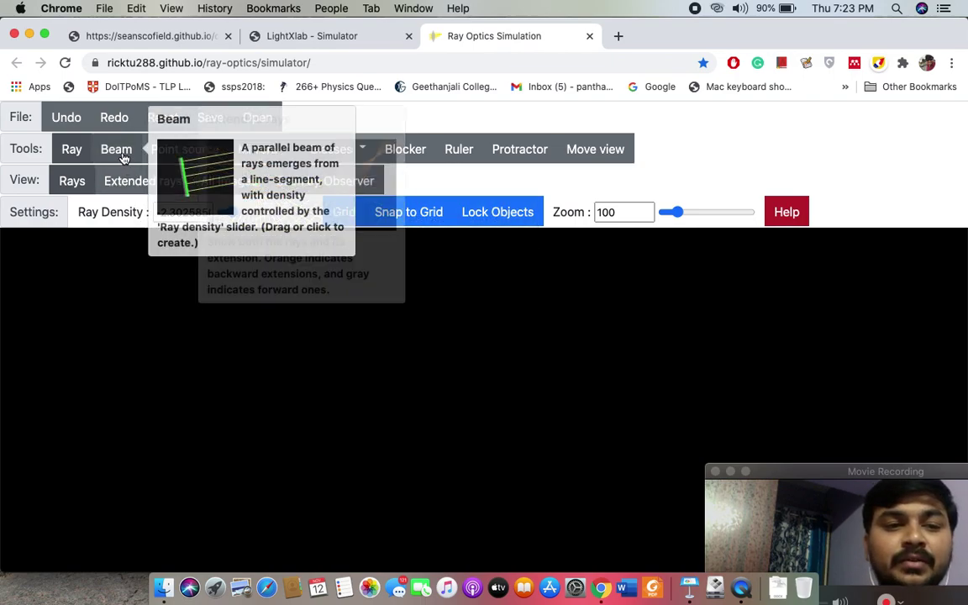
Step: Draw a vertical beam source near the canvas's left edge so its parallel rays travel horizontally to the right
left_click(114, 149)
left_click_drag(70, 341, 70, 439)
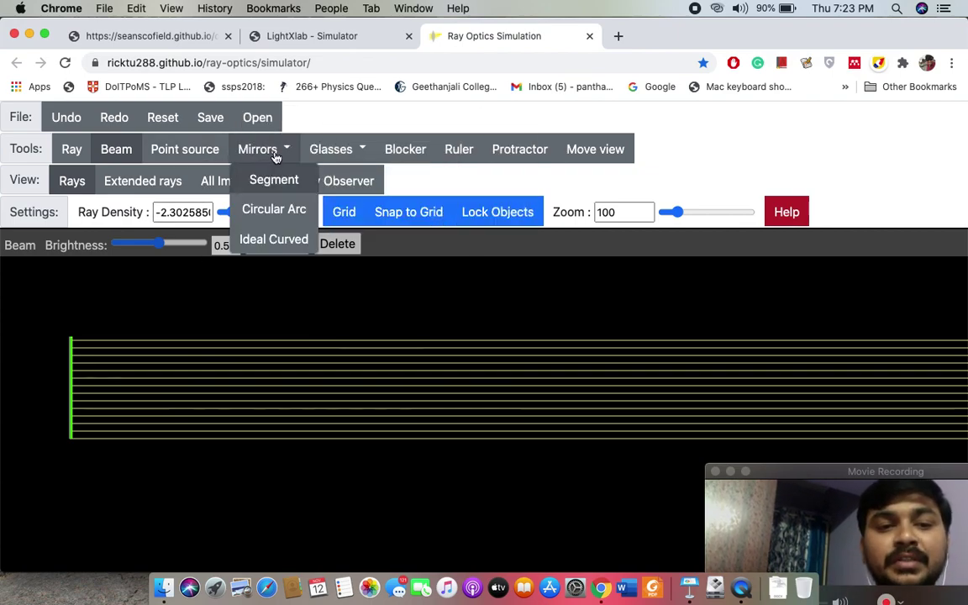
Step: Draw a slanted flat segment mirror across the whole beam and shift it slightly away from the source
mouse_move(344, 153)
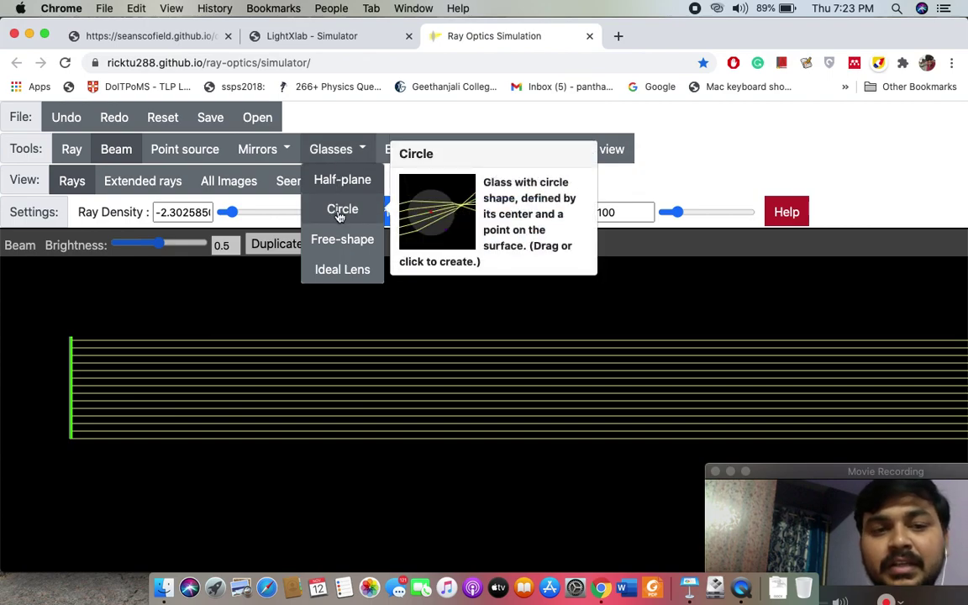
mouse_move(272, 156)
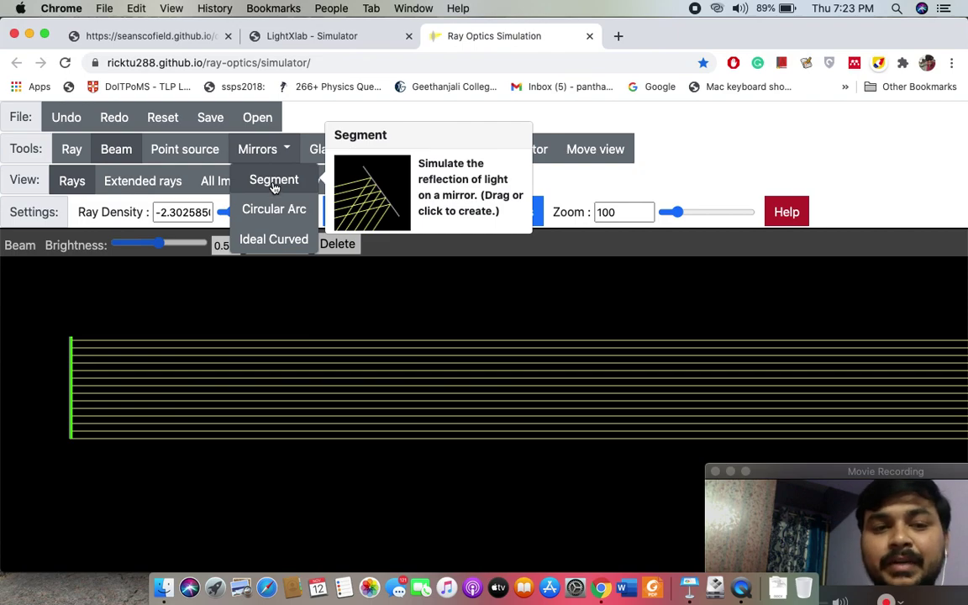
left_click(273, 183)
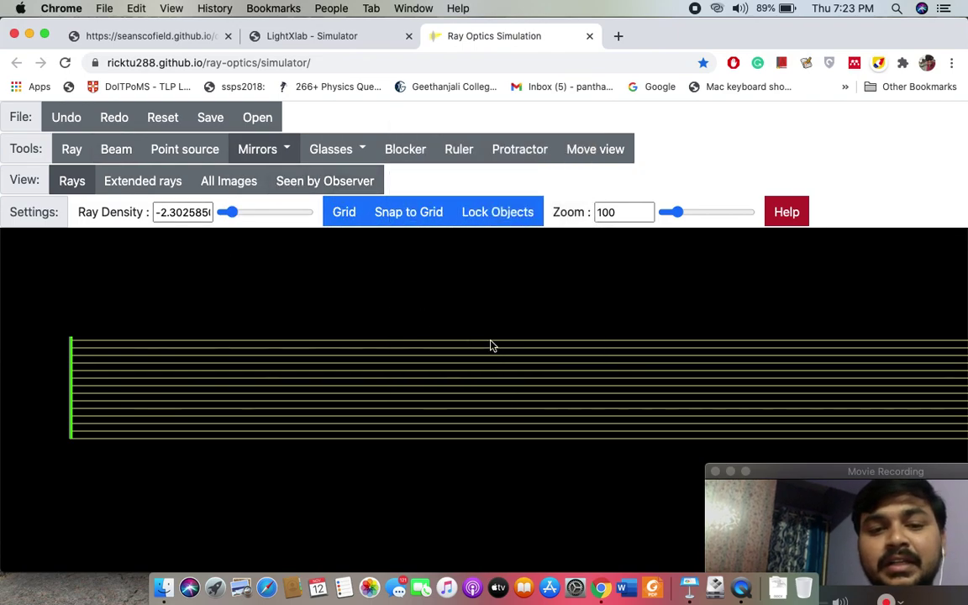
left_click_drag(498, 329, 582, 451)
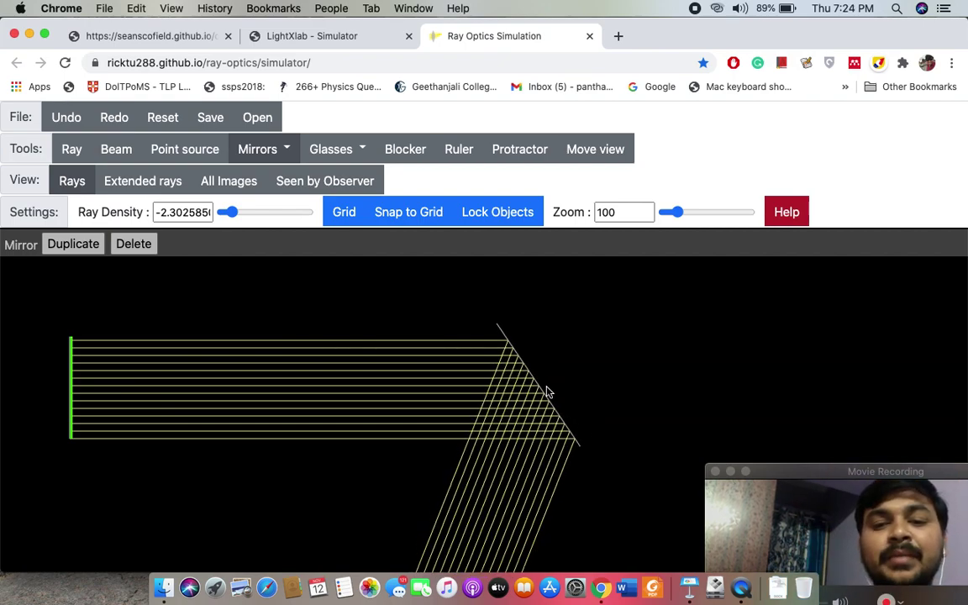
mouse_move(544, 399)
left_mouse_down()
mouse_move(566, 385)
mouse_move(601, 400)
mouse_move(456, 378)
mouse_move(642, 396)
mouse_move(528, 404)
mouse_move(557, 402)
left_mouse_up()
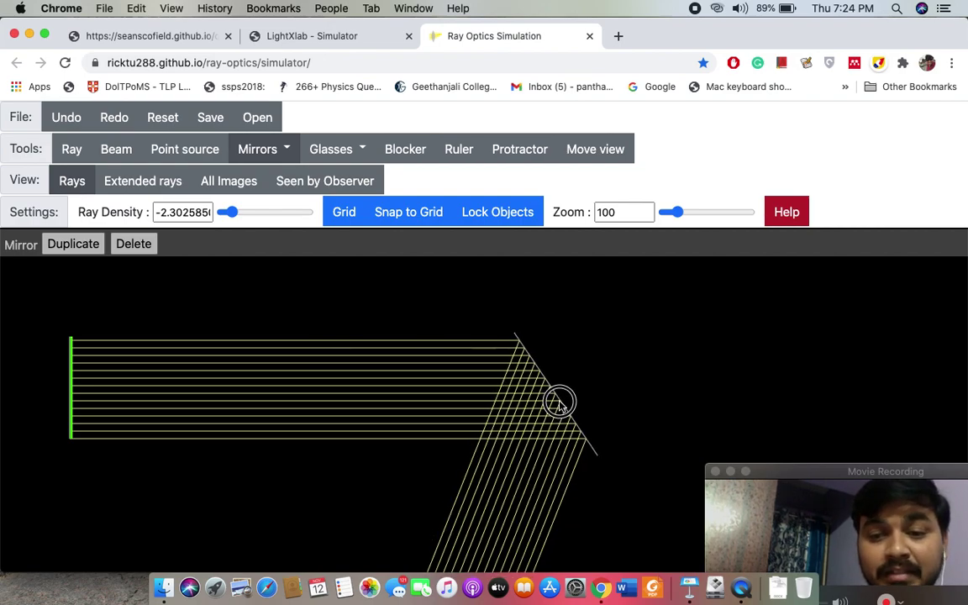
left_click_drag(560, 405, 562, 407)
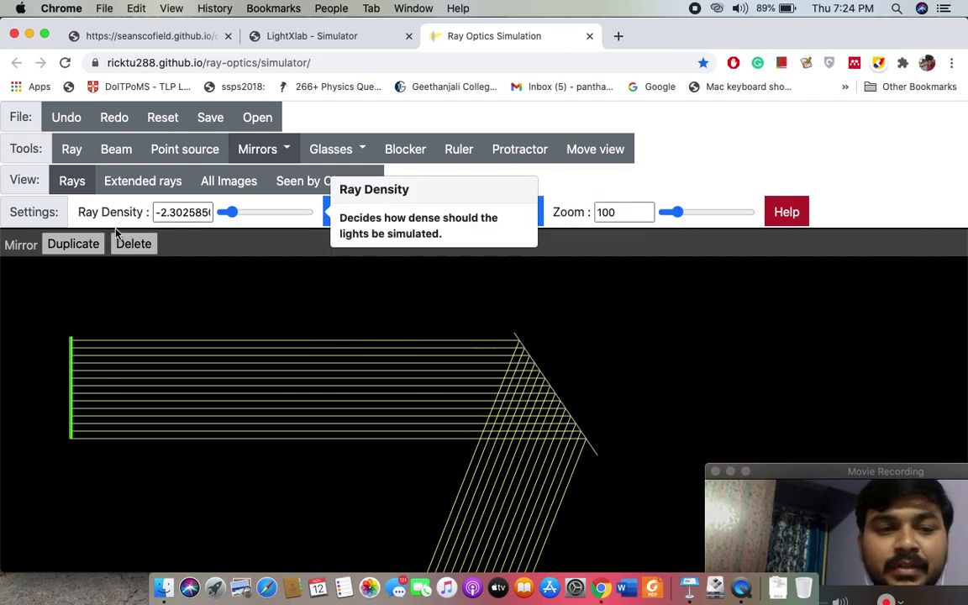
Step: Replace the flat mirror with a circular arc mirror whose concave side faces the beam
left_click(134, 243)
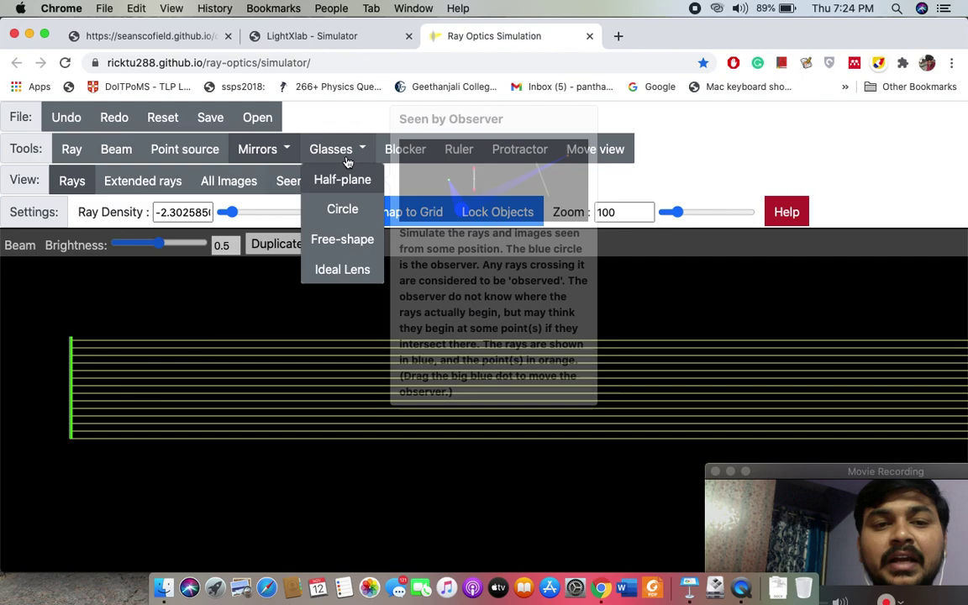
mouse_move(270, 151)
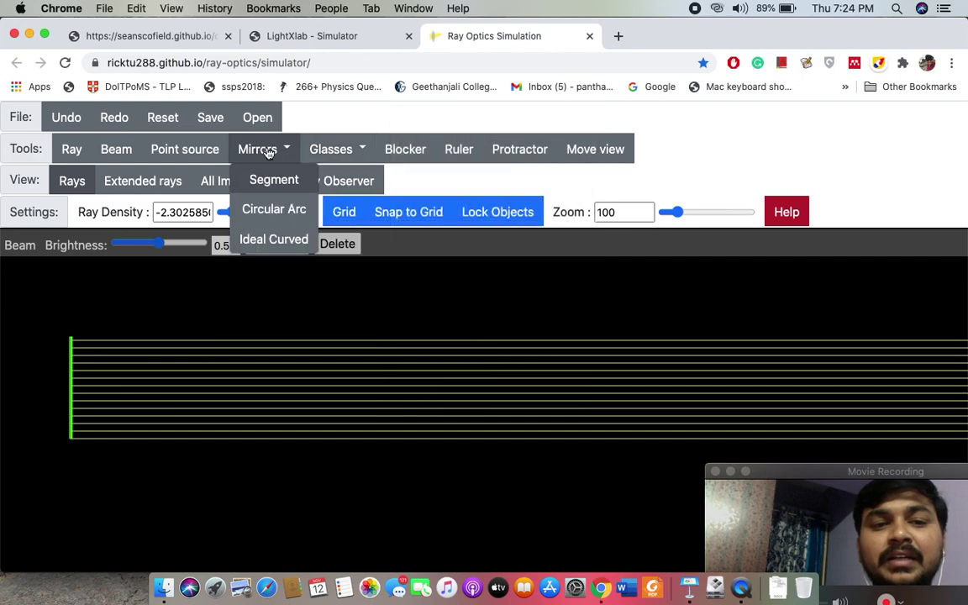
left_click(273, 216)
mouse_move(569, 315)
left_mouse_down()
mouse_move(598, 340)
mouse_move(630, 419)
left_mouse_up()
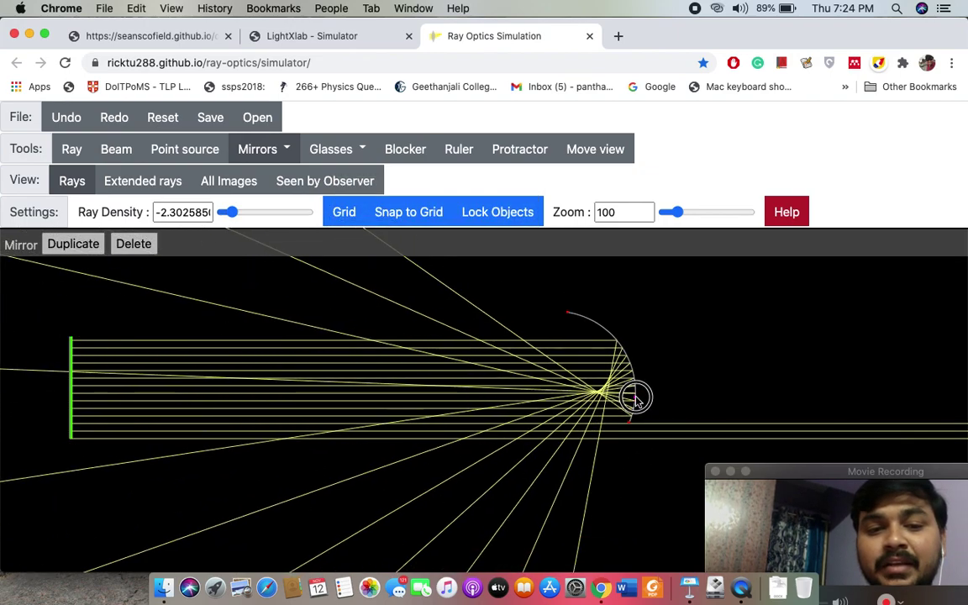
left_click(644, 395)
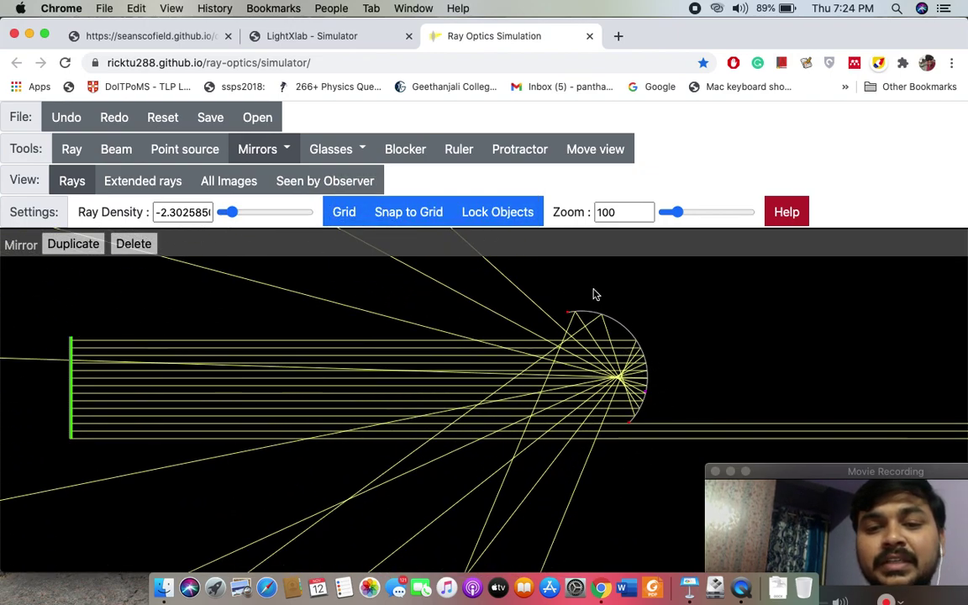
Step: Reposition the arc mirror and extend both ends beyond the beam so that it intercepts every ray
left_click_drag(593, 317, 634, 353)
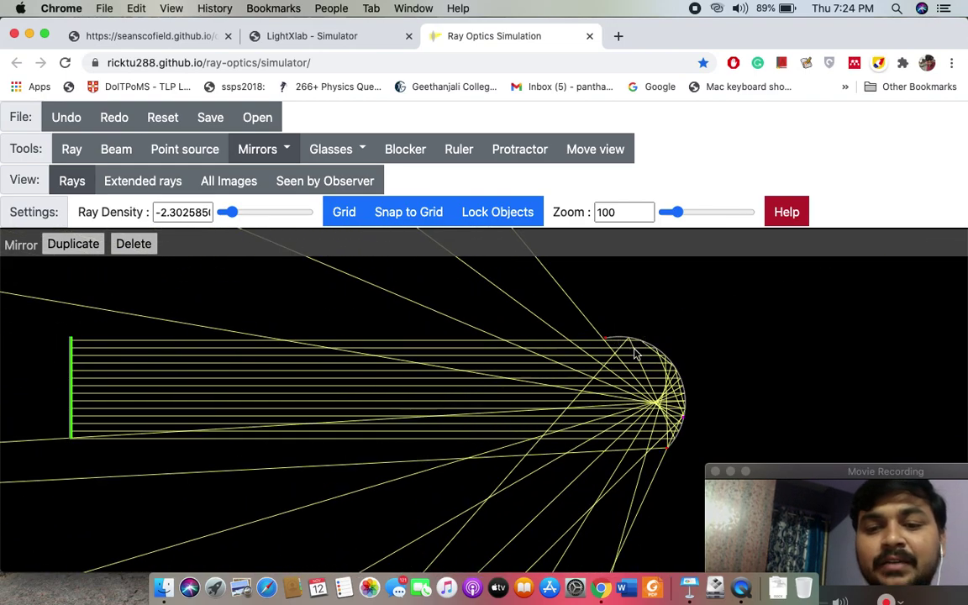
left_click_drag(668, 453, 640, 501)
left_click_drag(609, 344, 611, 261)
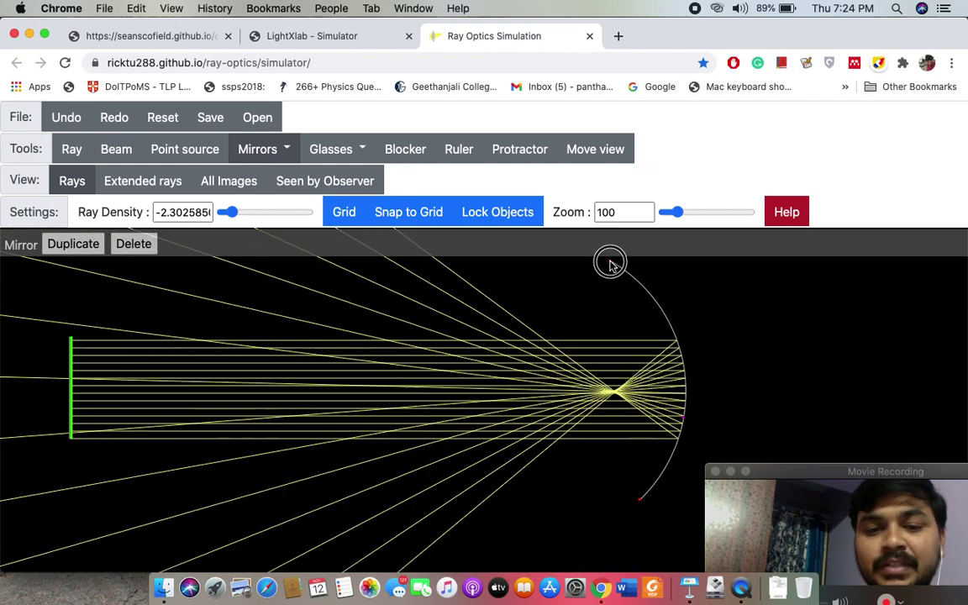
mouse_move(655, 303)
left_mouse_down()
mouse_move(551, 313)
mouse_move(458, 300)
mouse_move(729, 316)
mouse_move(605, 290)
mouse_move(640, 320)
mouse_move(659, 296)
mouse_move(668, 306)
mouse_move(672, 296)
left_mouse_up()
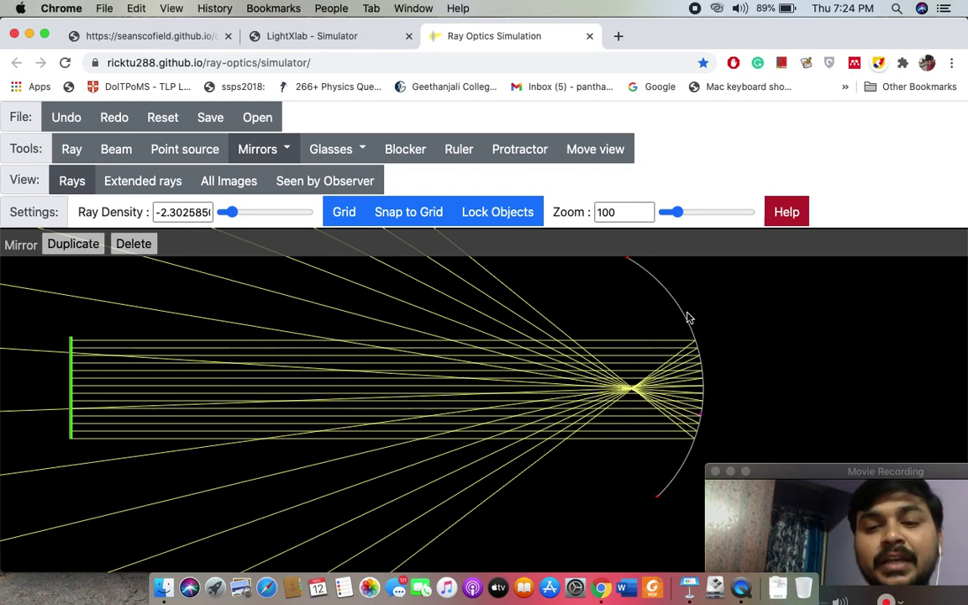
Step: Reshape the arc mirror so its convex side faces the beam, and delete the mirror
left_click_drag(685, 319, 521, 351)
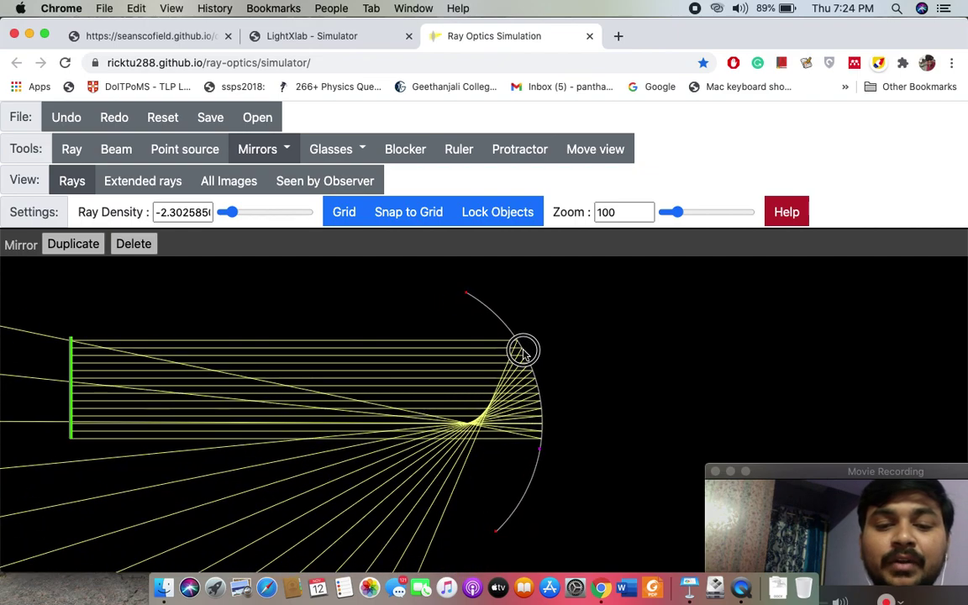
left_click_drag(498, 535, 589, 469)
left_click_drag(469, 343, 519, 336)
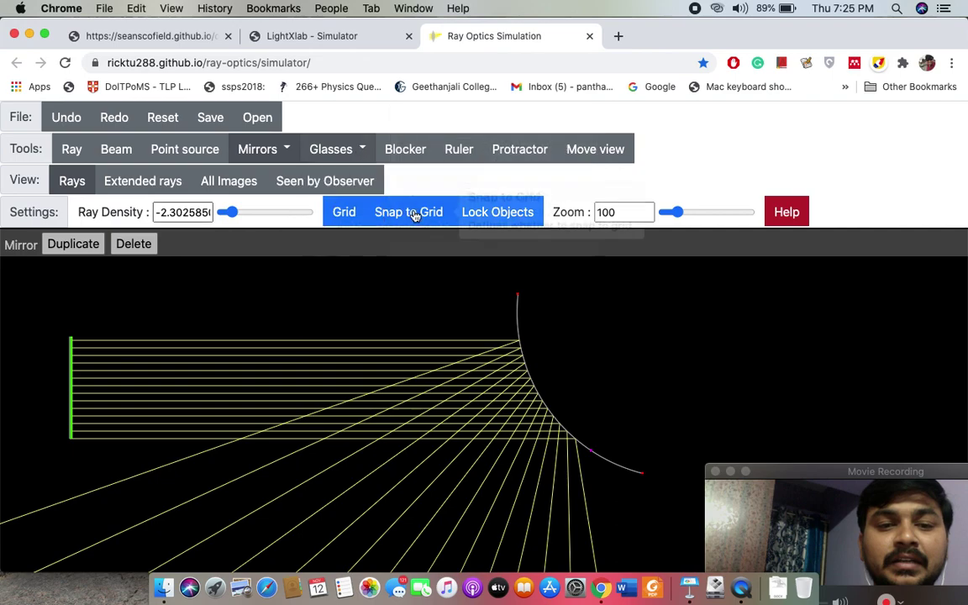
left_click(135, 243)
Step: Draw two overlapping circular glasses, a large one across the beam and a small one at the beam's lower edge
left_click(331, 151)
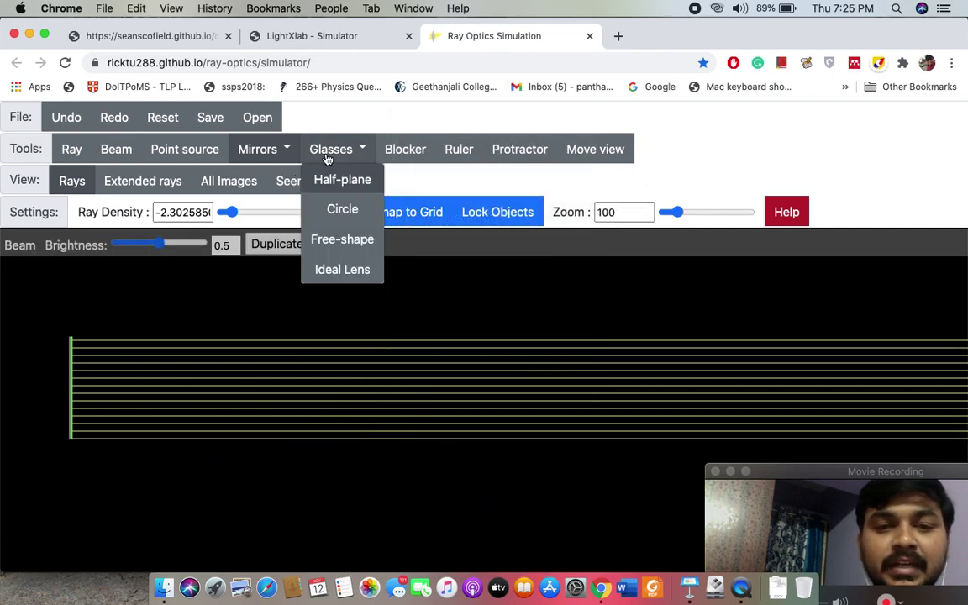
left_click(346, 217)
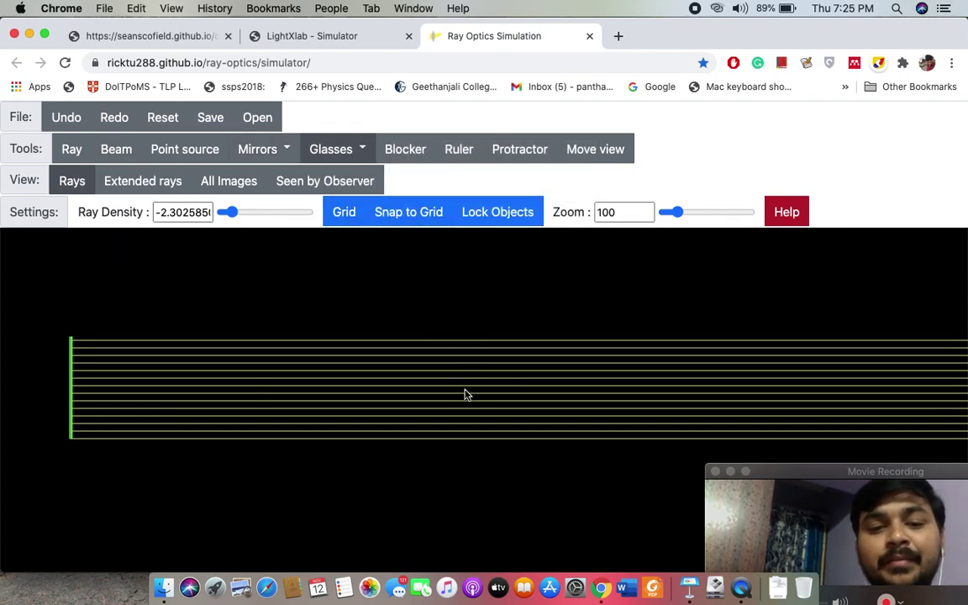
left_click_drag(477, 393, 502, 313)
left_click_drag(516, 450, 476, 453)
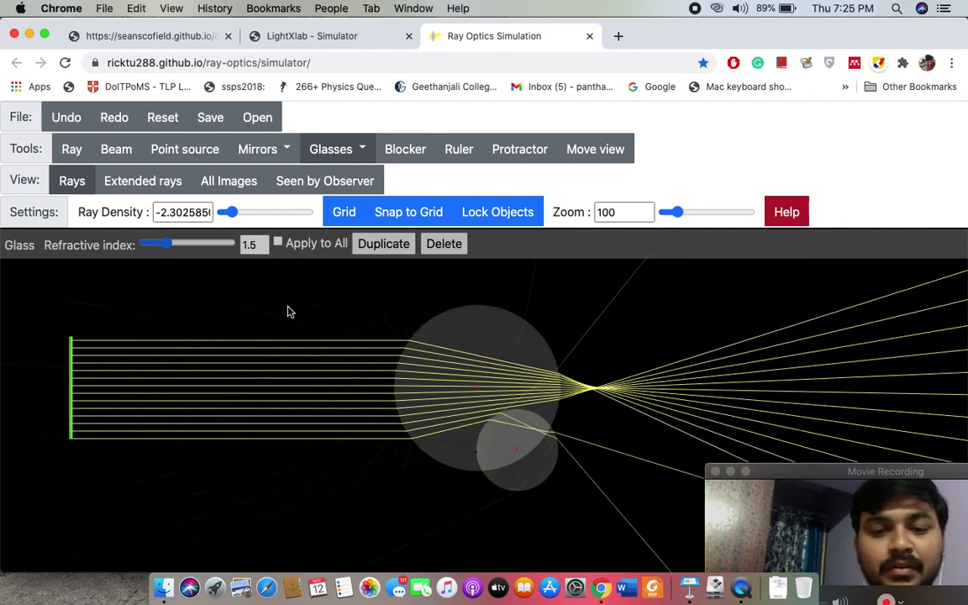
Step: Delete the large circular glass and each oversized glass circle drawn around the small one
left_click(444, 245)
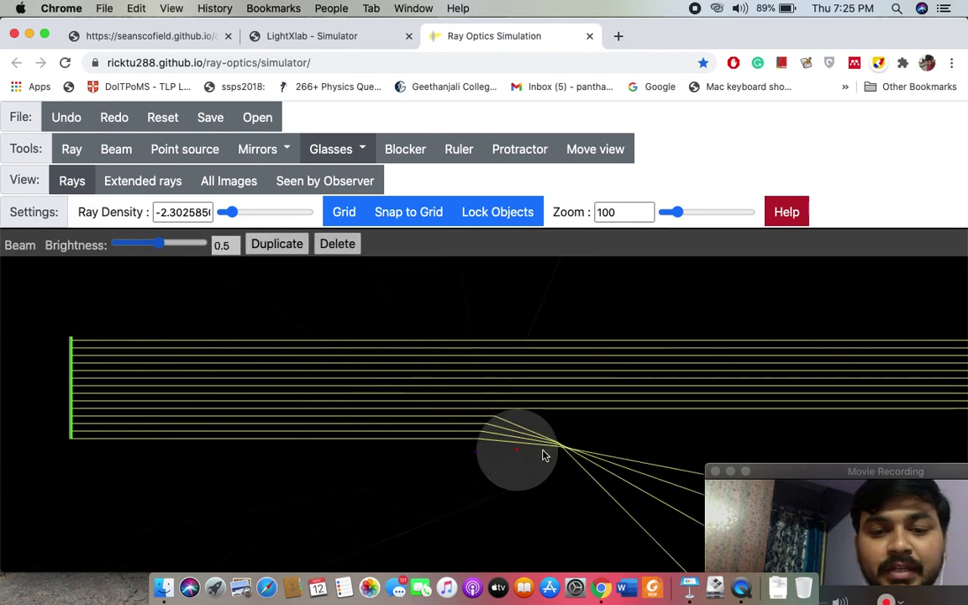
key("ctrl+z")
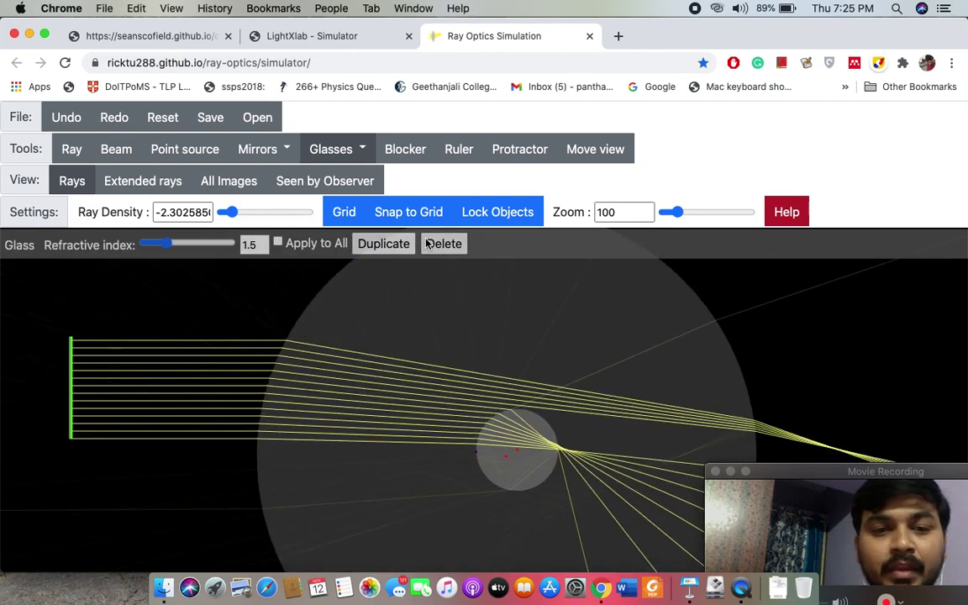
left_click(443, 244)
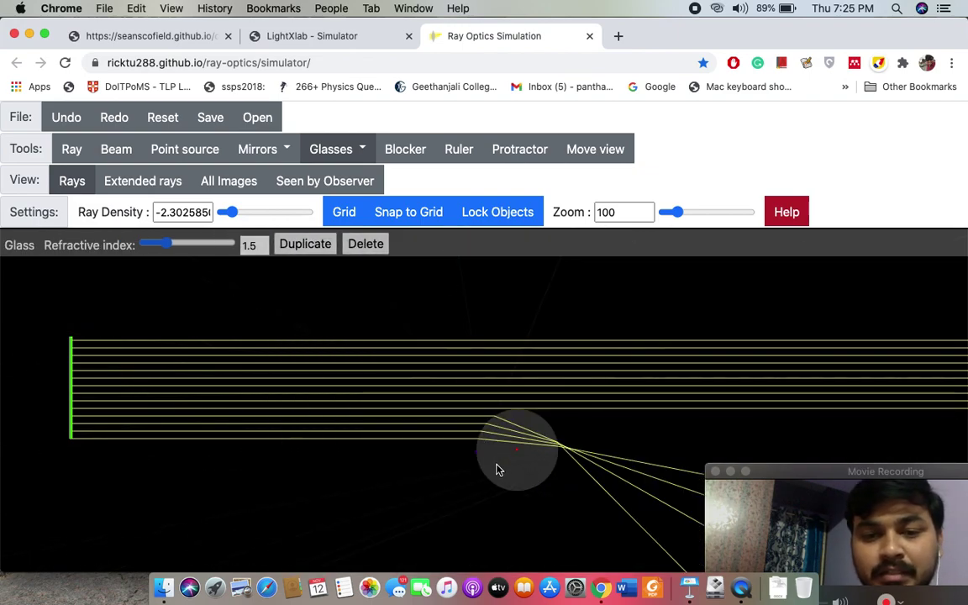
key("ctrl+z")
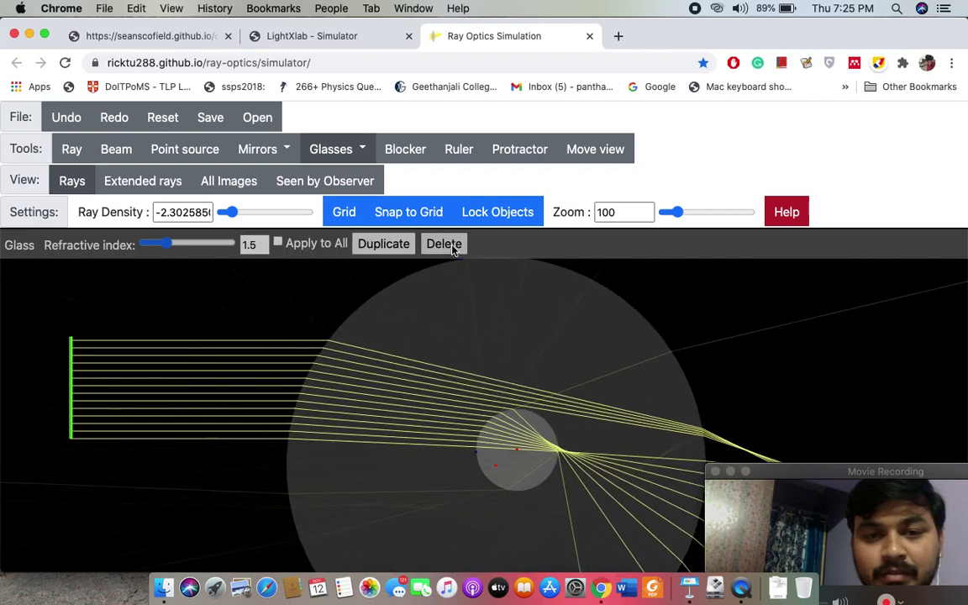
left_click(444, 244)
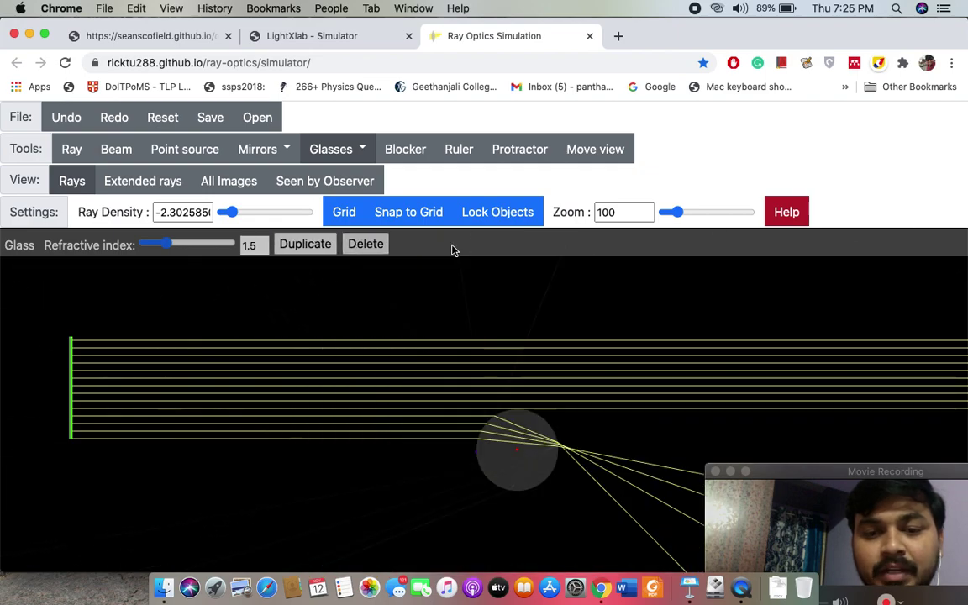
Step: Draw another large circular glass centred near the small one and delete it
left_click(593, 151)
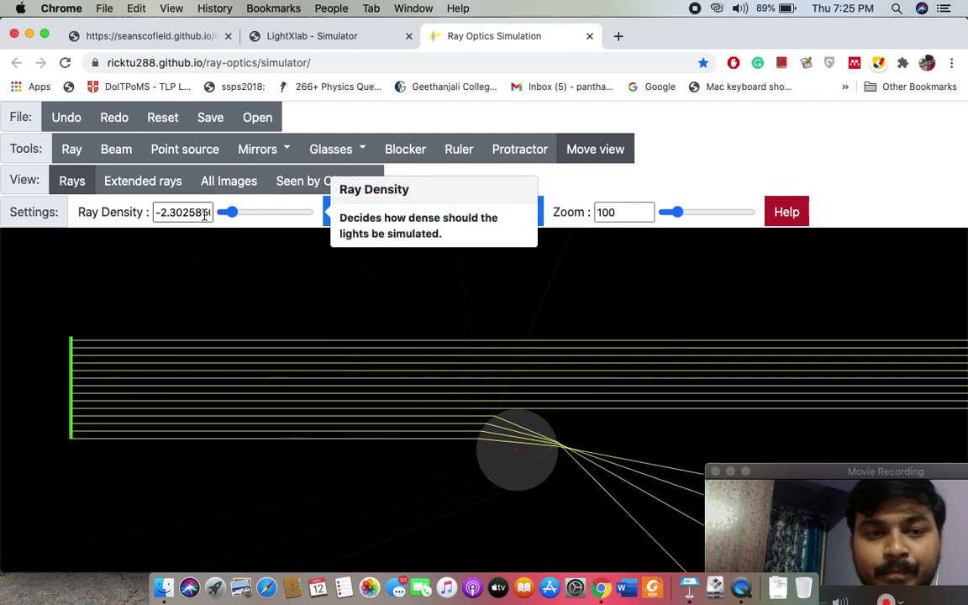
left_click_drag(521, 479, 497, 453)
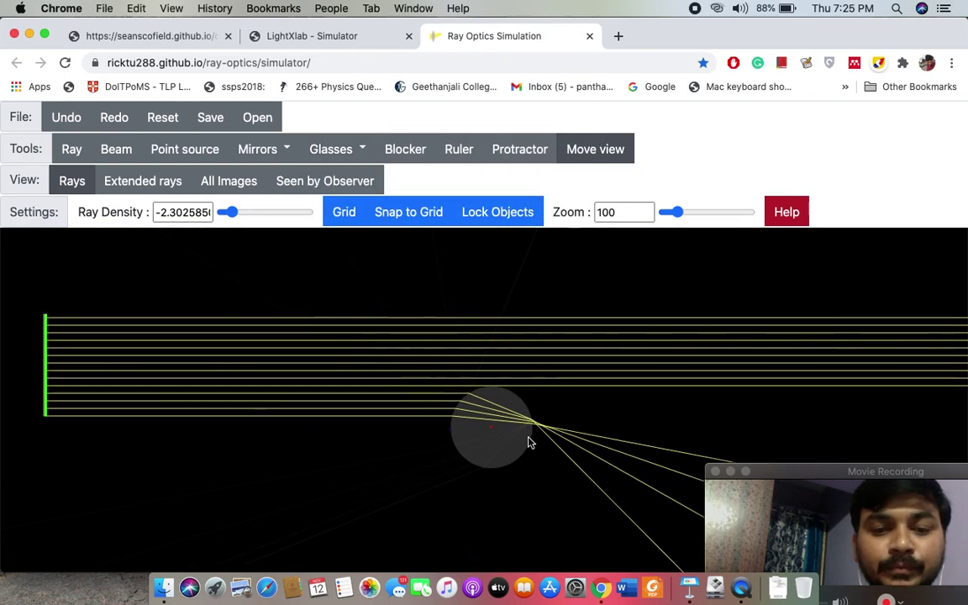
mouse_move(331, 149)
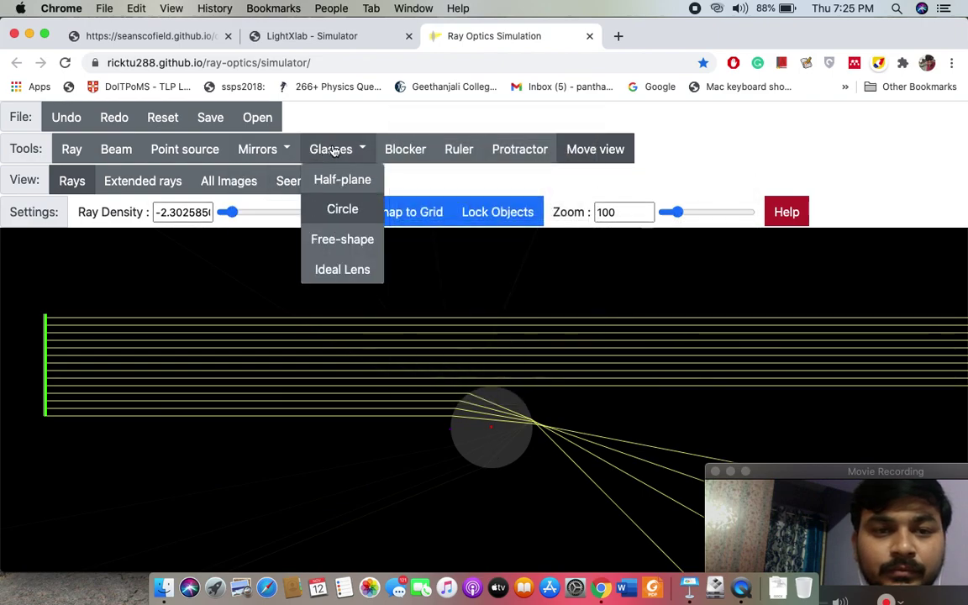
left_click(344, 210)
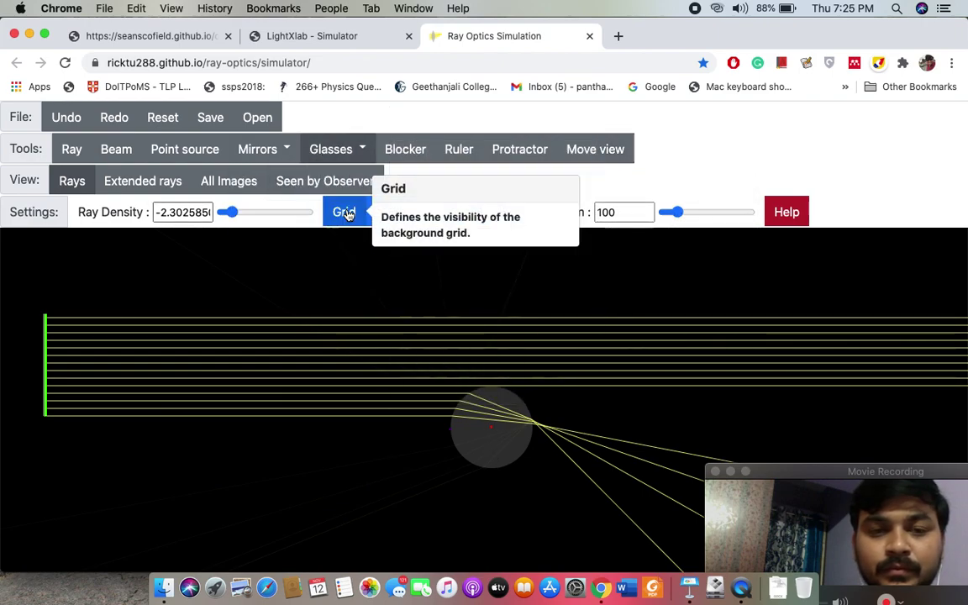
left_click(498, 438)
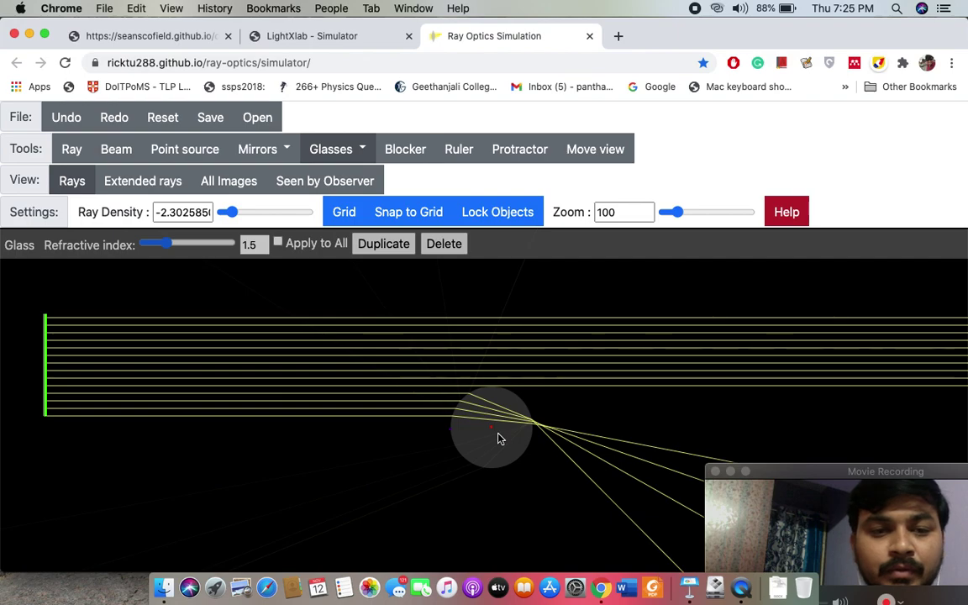
left_click_drag(498, 439, 525, 239)
left_click(443, 243)
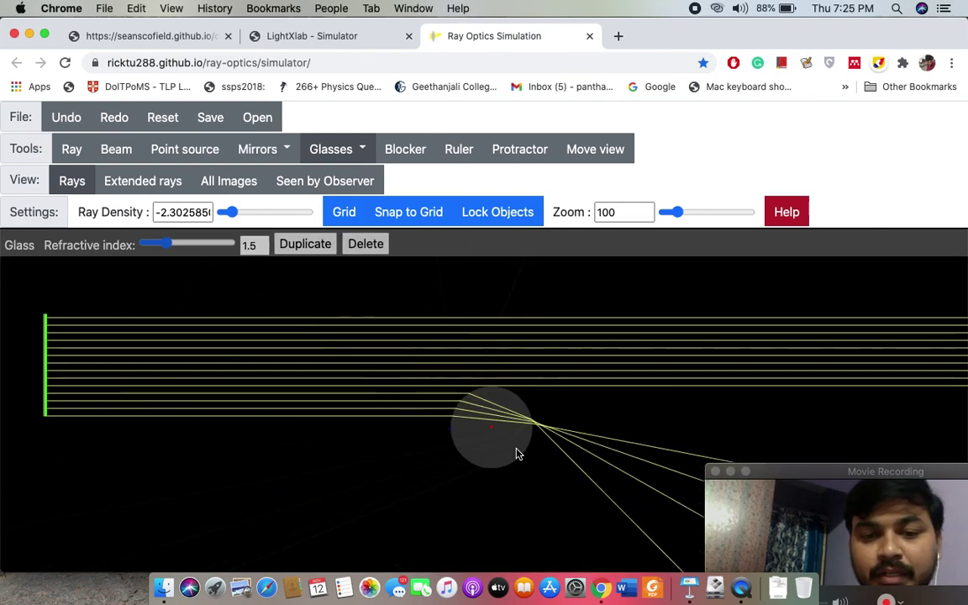
Step: Draw two large overlapping circular glasses, one enclosing the small circle and one centred beyond it to the upper right
left_click_drag(515, 448, 504, 279)
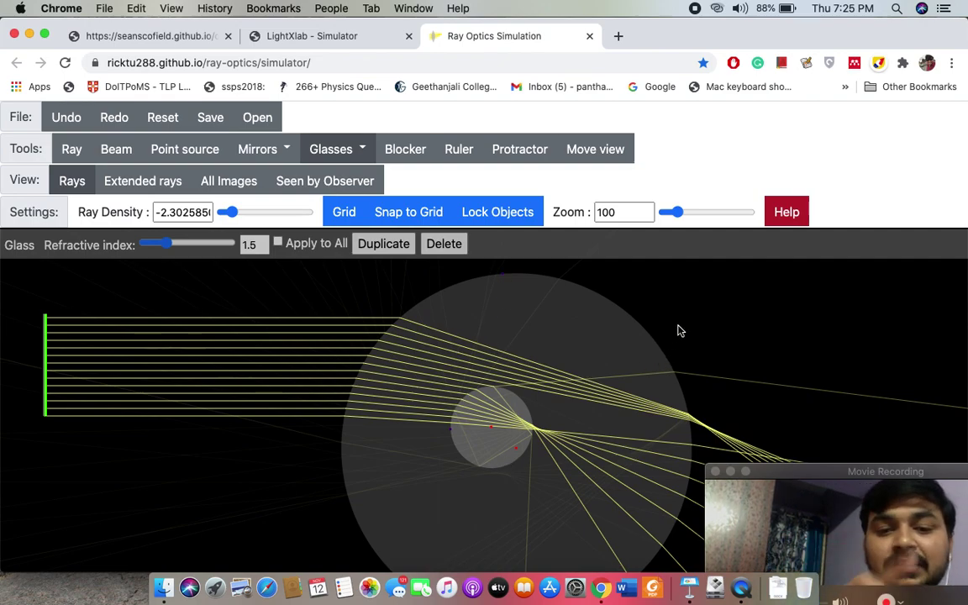
left_click_drag(678, 326, 600, 352)
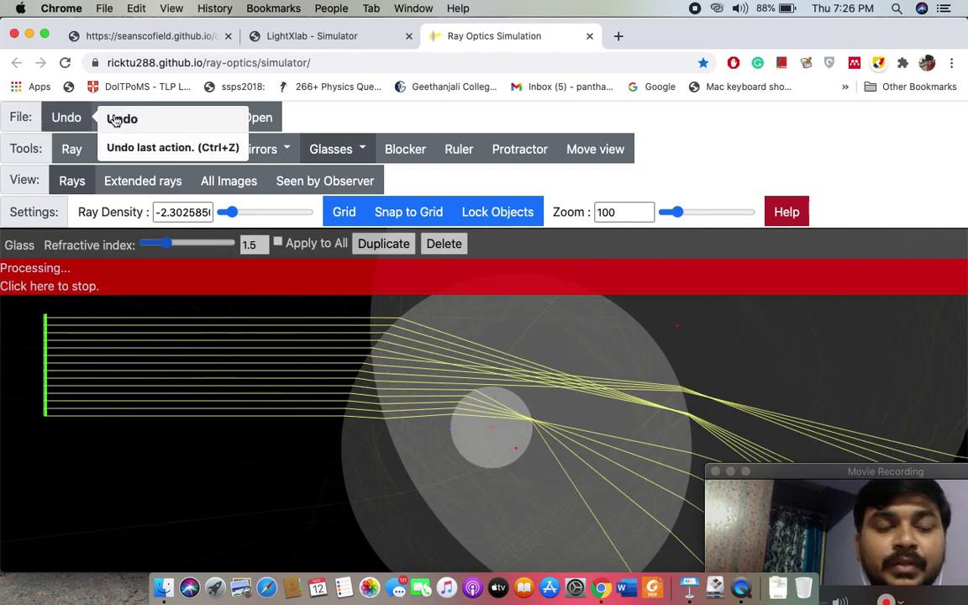
Step: Undo the two large circular glasses so only the small one remains, and undo a scene reset
left_click(67, 118)
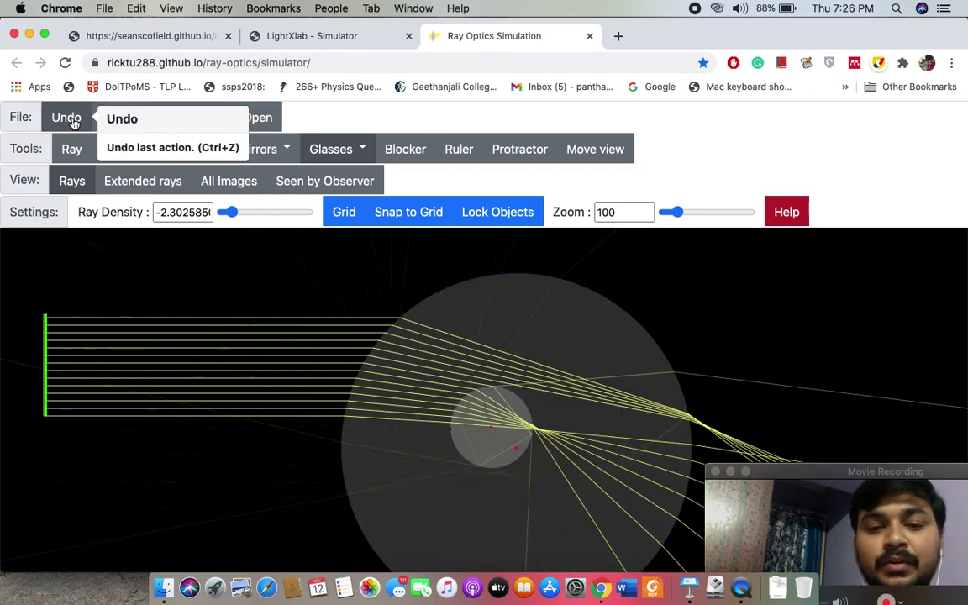
left_click(73, 122)
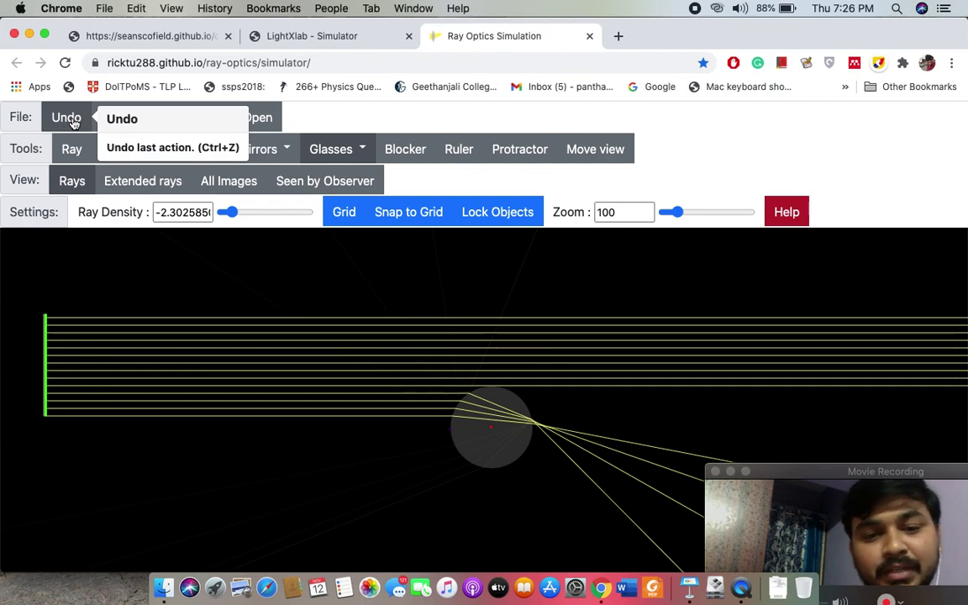
left_click(168, 118)
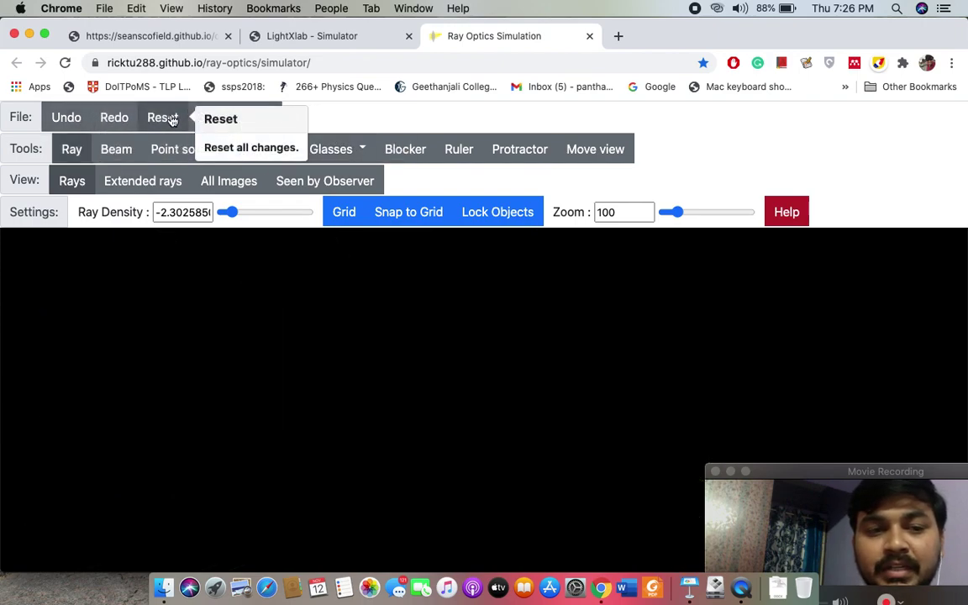
left_click(64, 118)
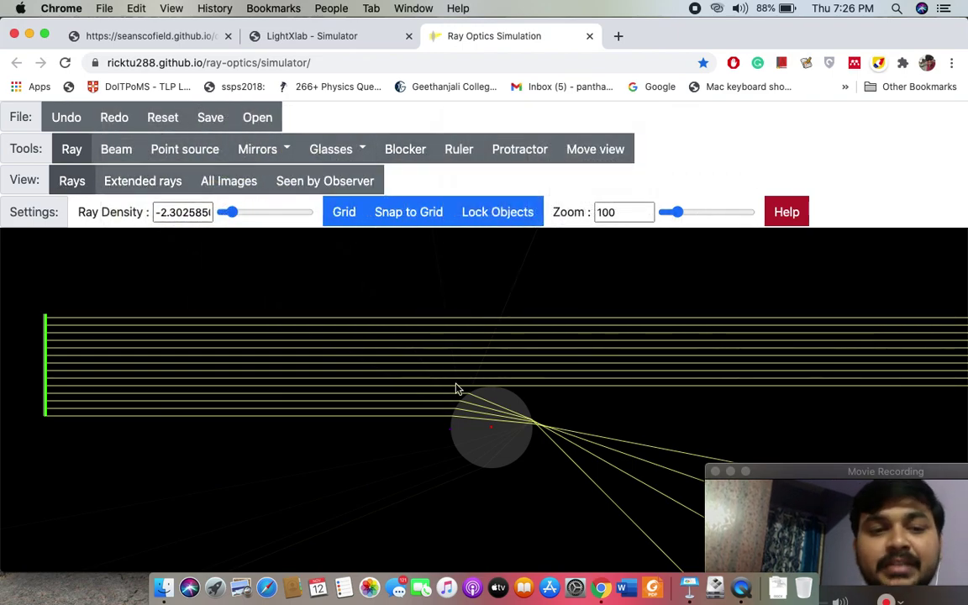
Step: View the small circular glass in Extended rays, All Images and Seen by Observer modes, and return to Rays
left_click(133, 184)
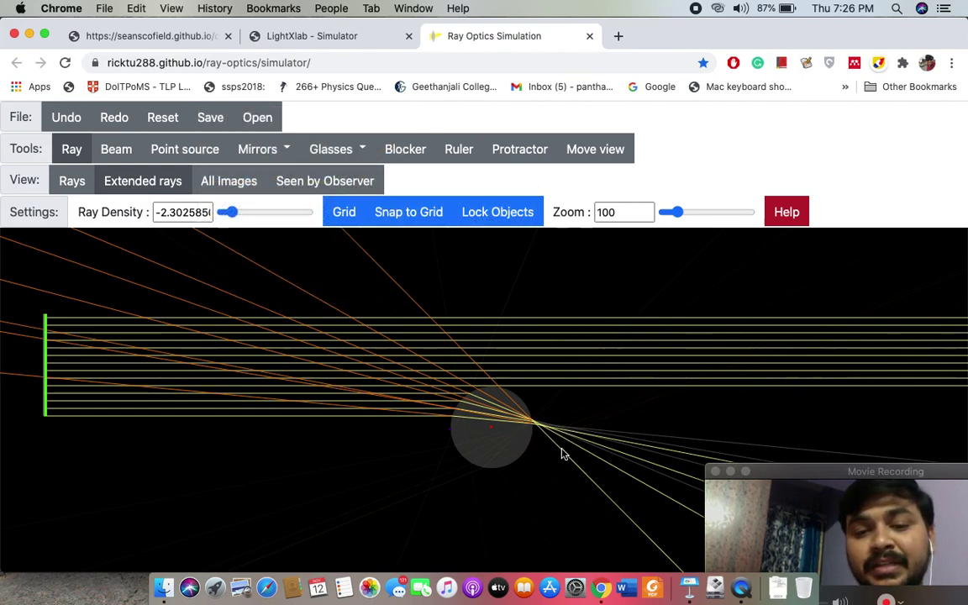
left_click(211, 184)
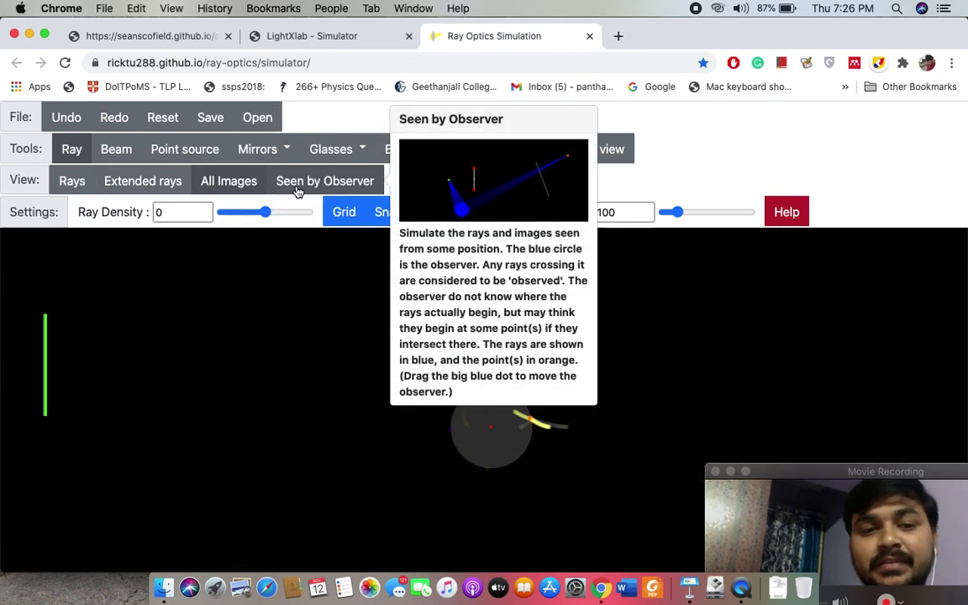
left_click(298, 188)
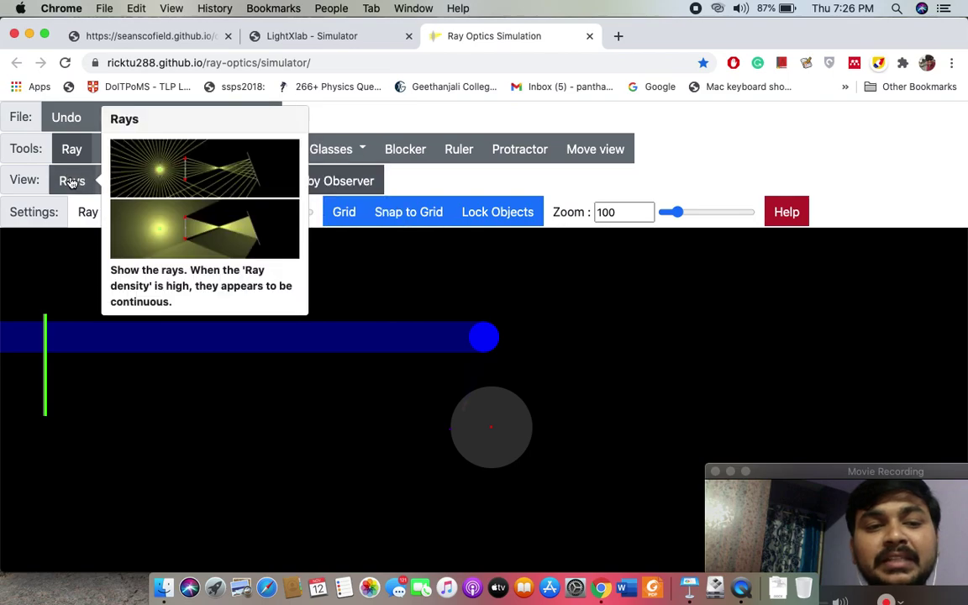
left_click(71, 182)
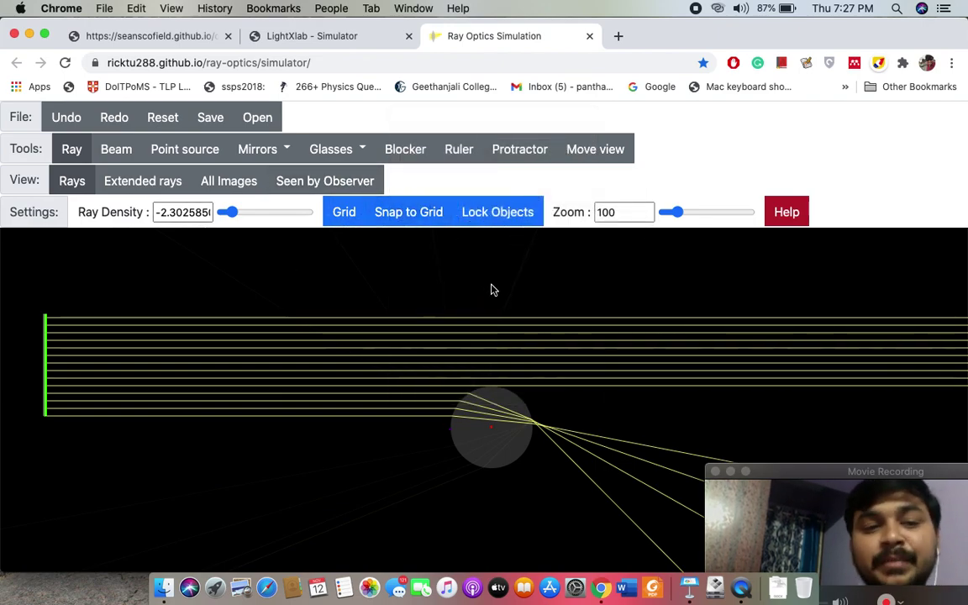
Step: Switch to Keynote, open the opticszoo web link from slide 6 in Chrome, and close the Ray Optics Simulation page
left_click(688, 571)
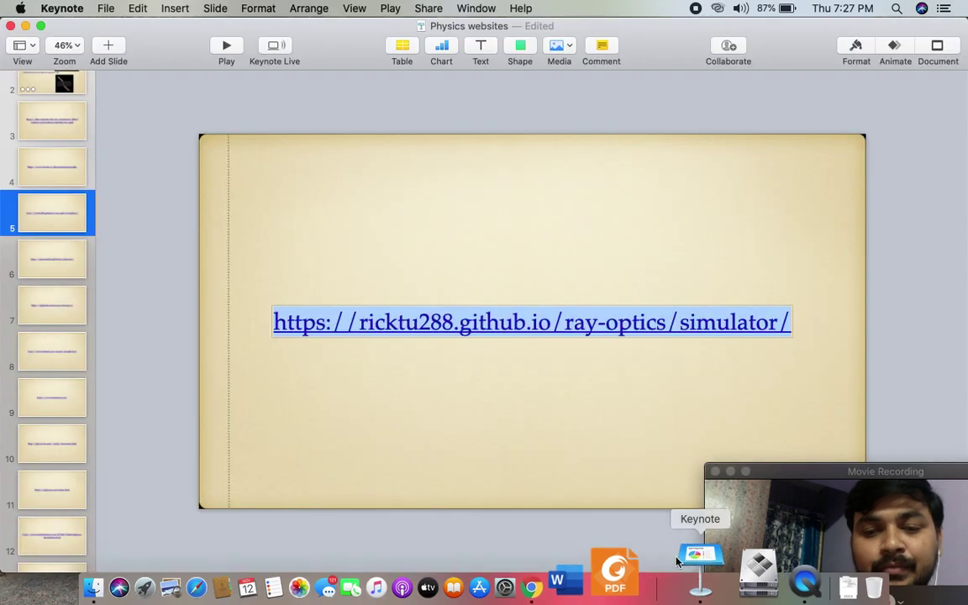
left_click(58, 265)
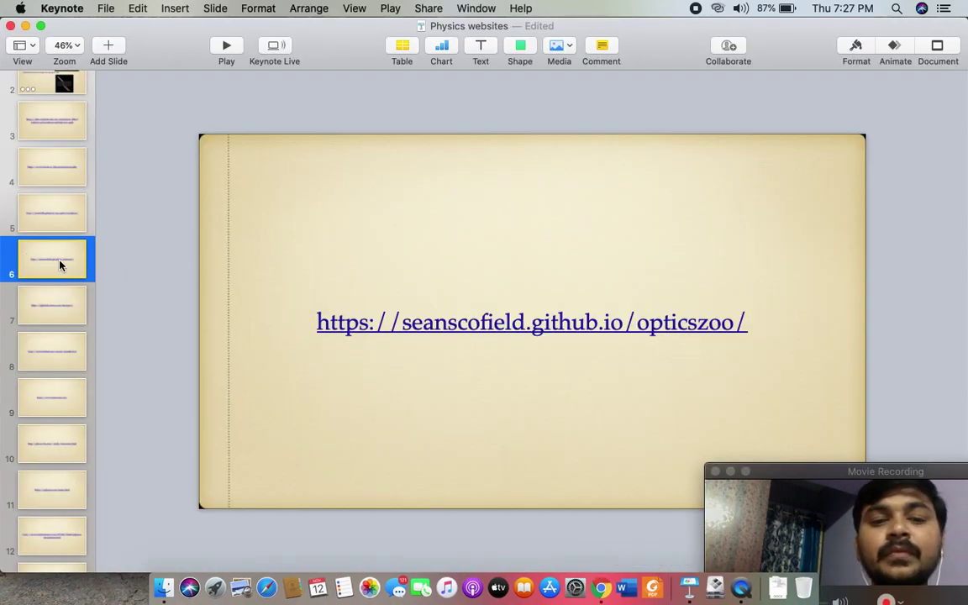
left_click(547, 327)
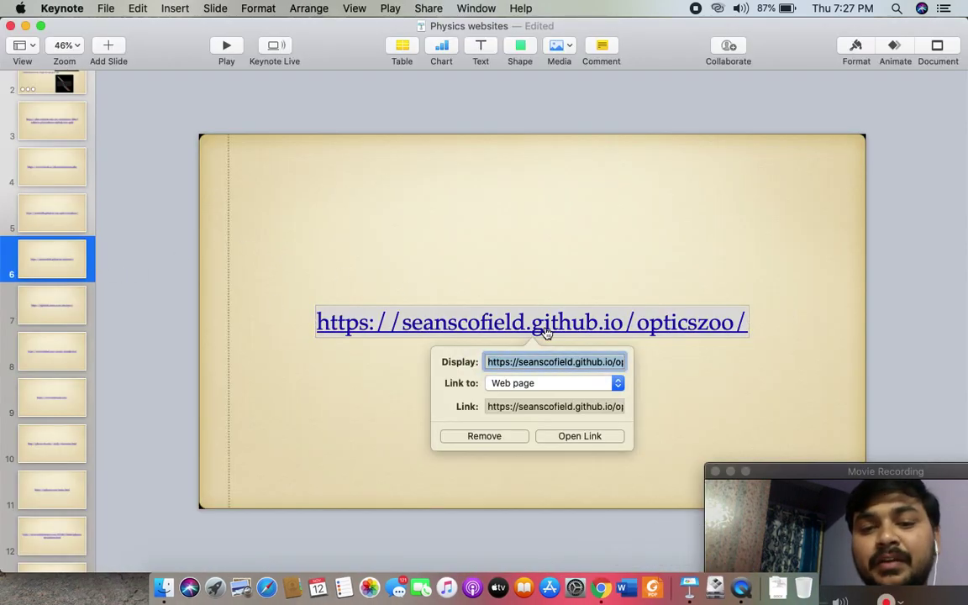
left_click(588, 436)
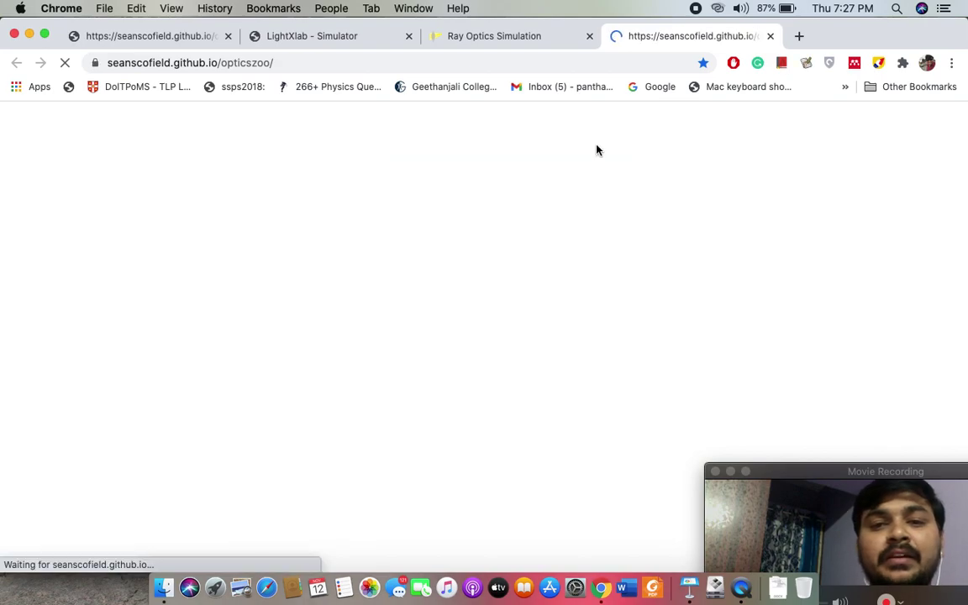
left_click(586, 35)
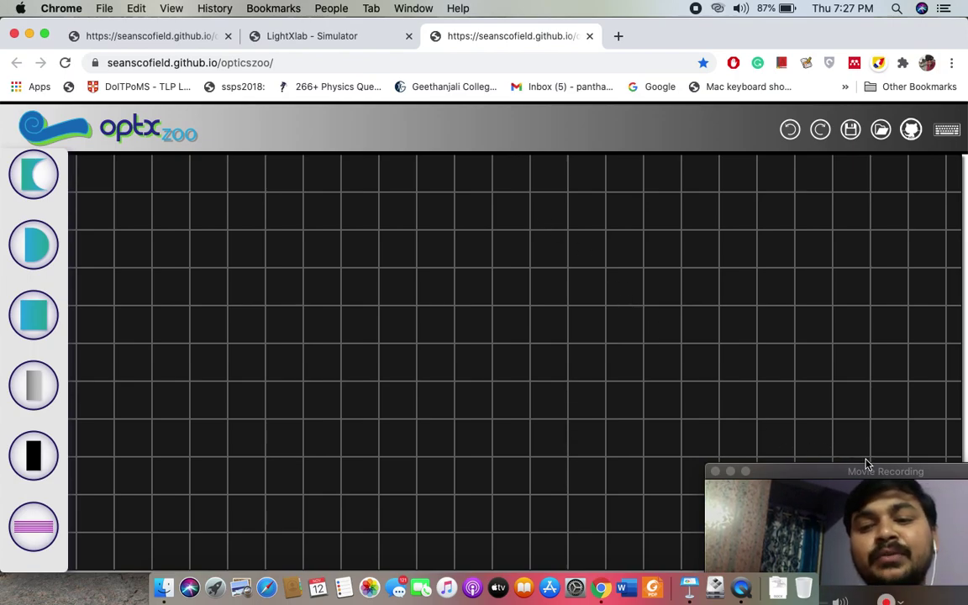
Step: Place a parallel light beam source at the left side of the grid so its rays run horizontally across the canvas
left_click_drag(877, 478, 895, 503)
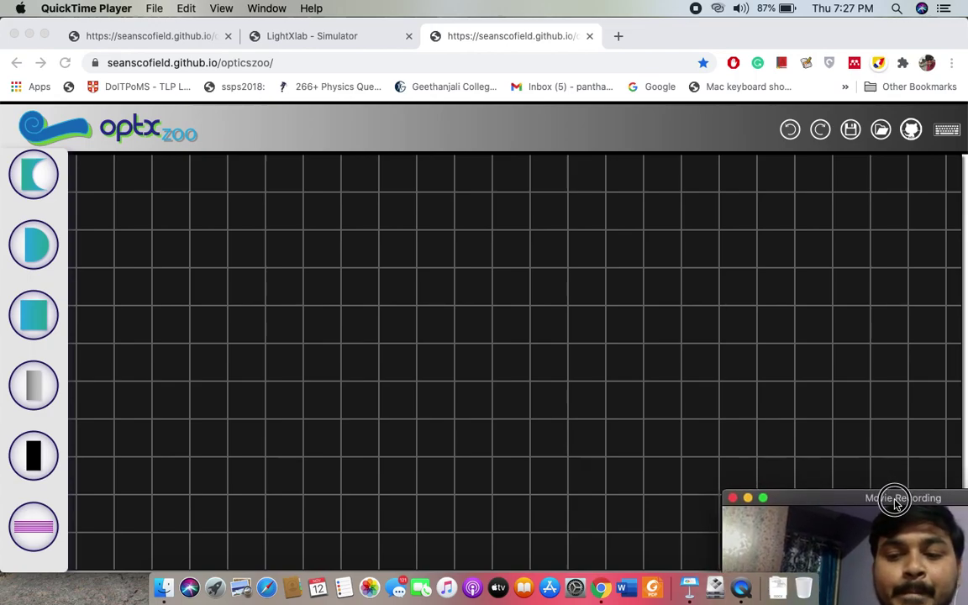
left_click(31, 534)
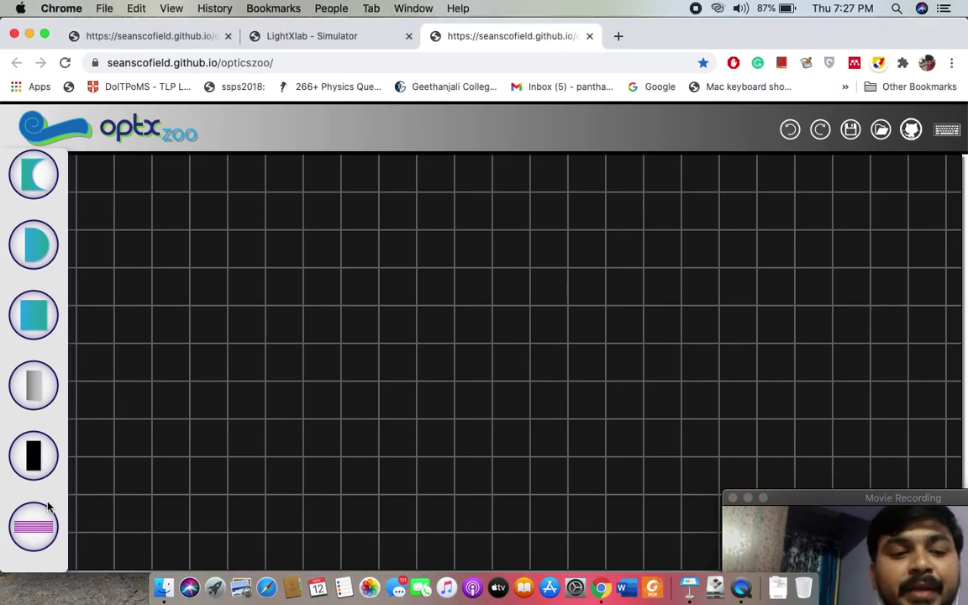
left_click_drag(30, 531, 106, 321)
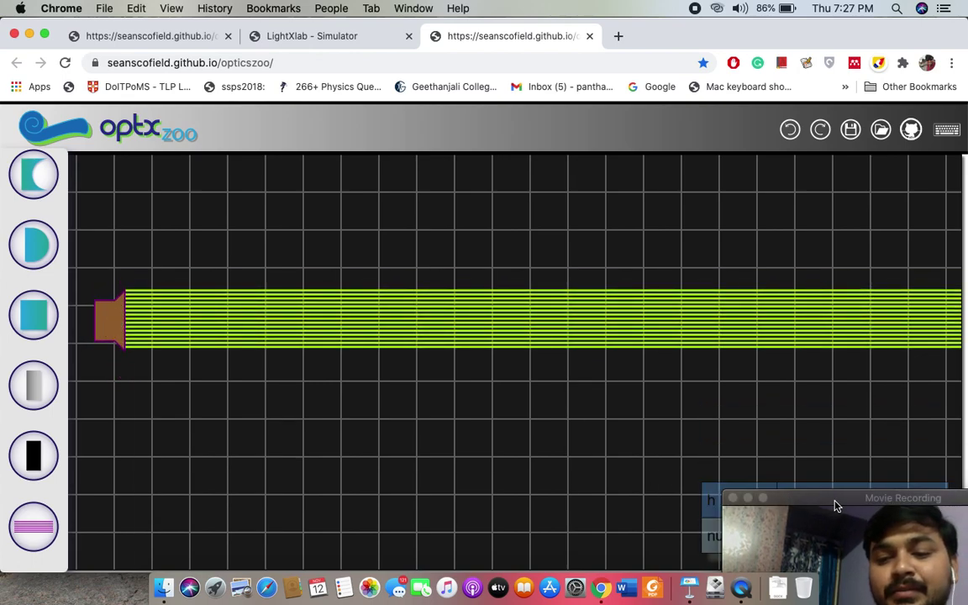
Step: Move the Movie Recording window below the canvas, clear of the beam's parameter table
left_click_drag(836, 506, 866, 32)
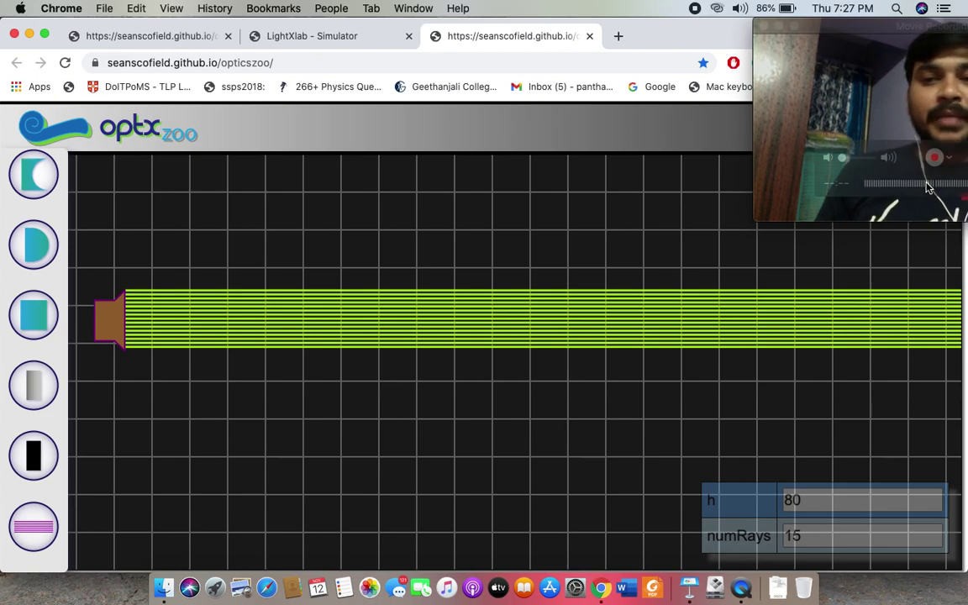
left_click(870, 27)
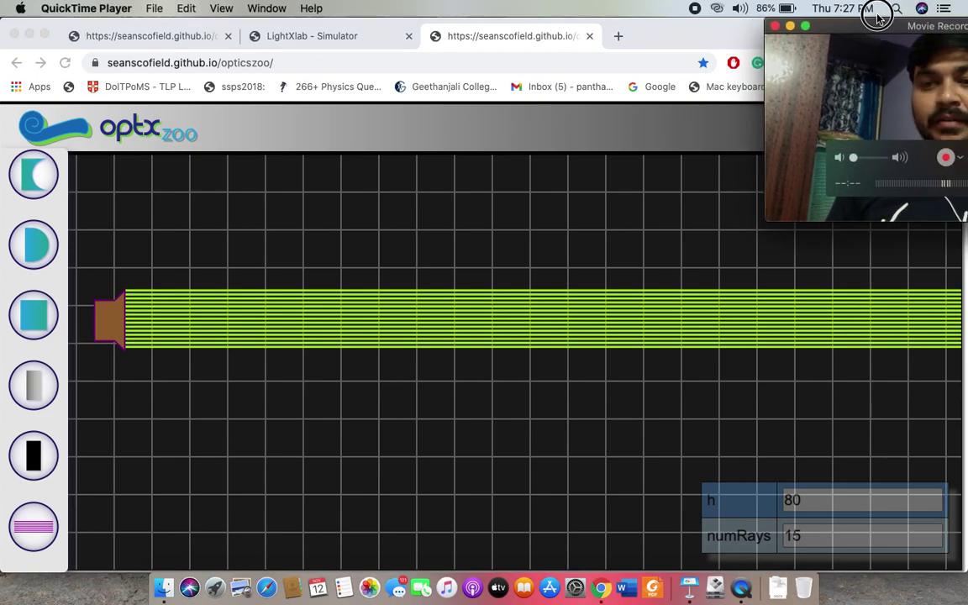
mouse_move(866, 7)
left_mouse_down()
mouse_move(810, 7)
mouse_move(963, 7)
mouse_move(869, 7)
left_mouse_up()
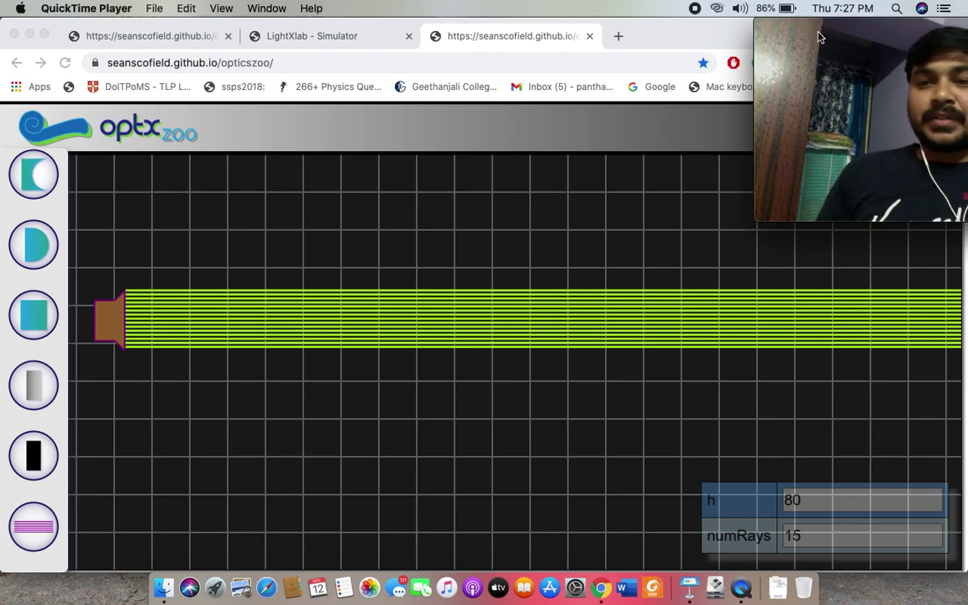
left_click_drag(896, 25, 90, 579)
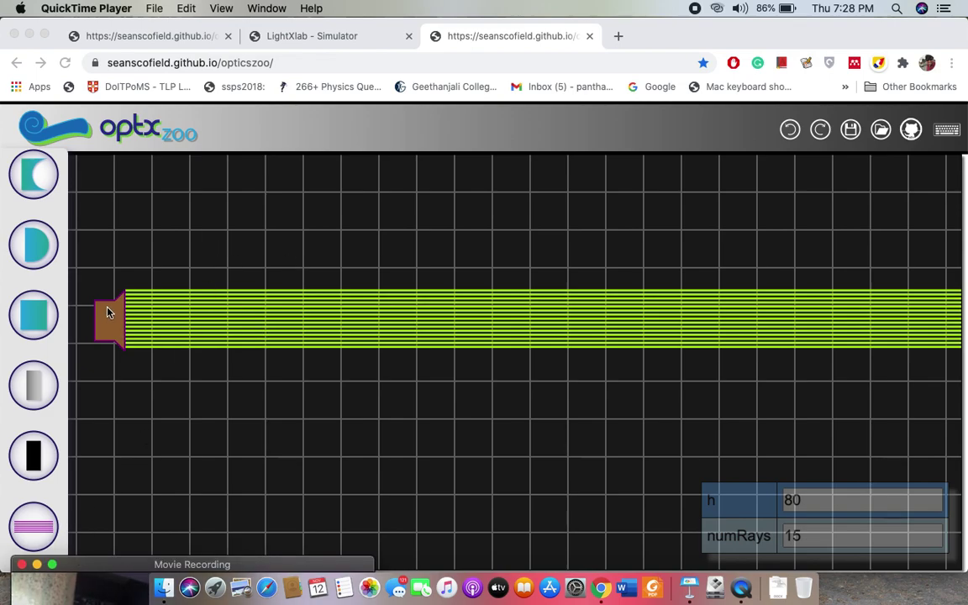
Step: Place a flat mirror upright across the beam and look up the control for rotating objects
left_click(38, 387)
left_click_drag(38, 387, 551, 303)
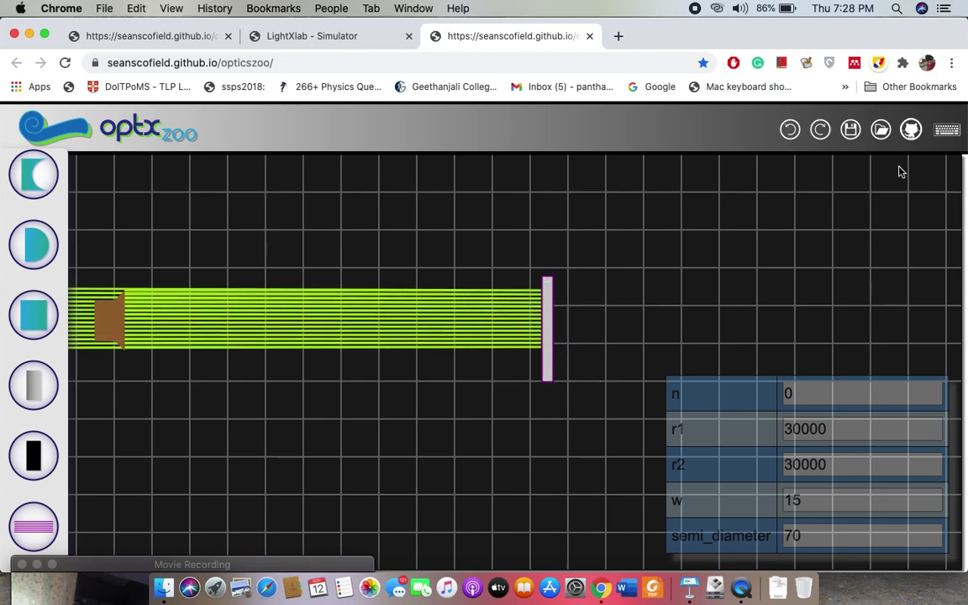
left_click(946, 132)
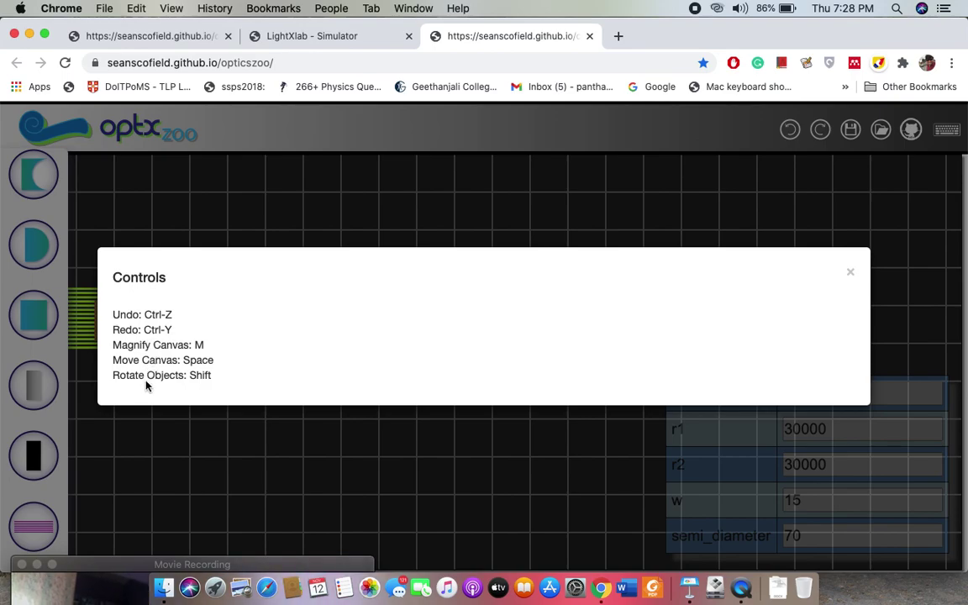
left_click(850, 277)
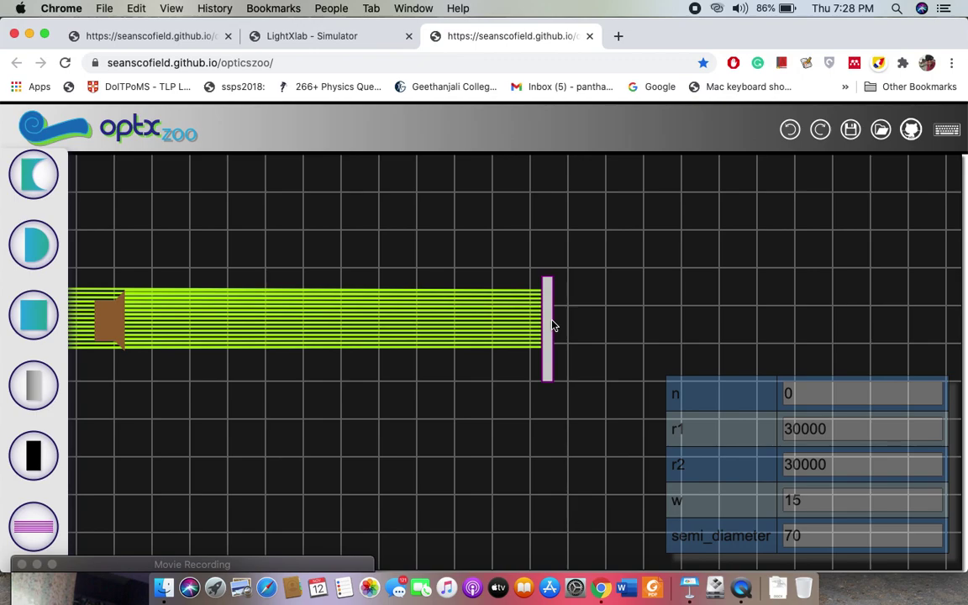
Step: Tilt the flat mirror about 45 degrees in the beam, and move it out of the rays to below the source
left_click_drag(544, 373, 458, 335)
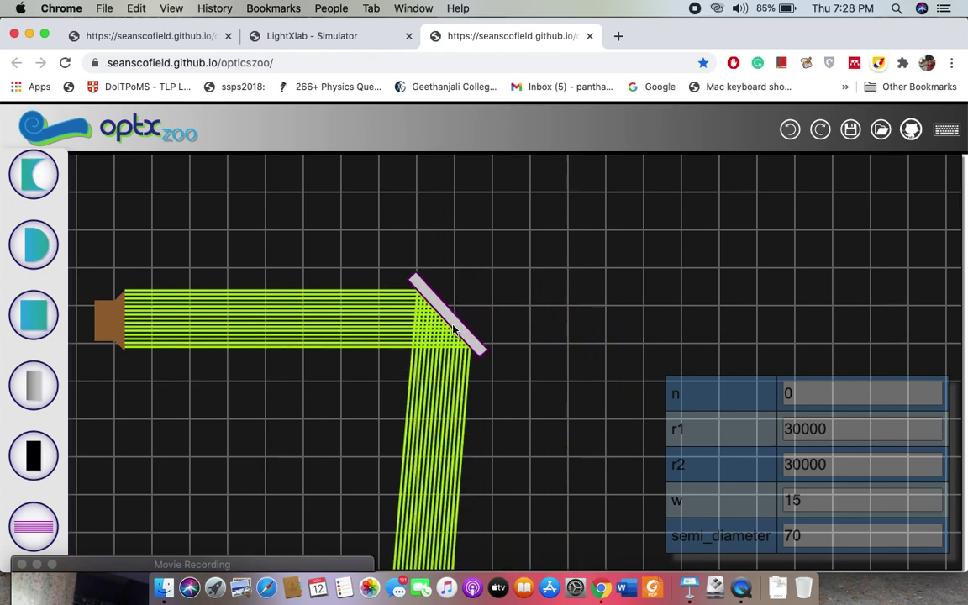
left_click_drag(452, 319, 217, 484)
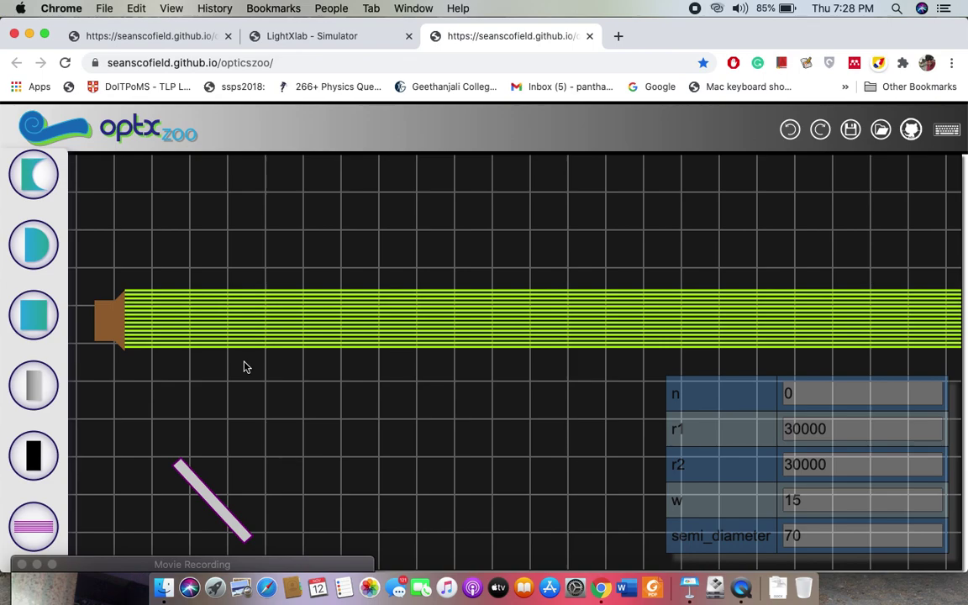
Step: Place a plano-convex lens across the beam and set its r1 to 100 to make it biconvex
left_click_drag(31, 247, 352, 314)
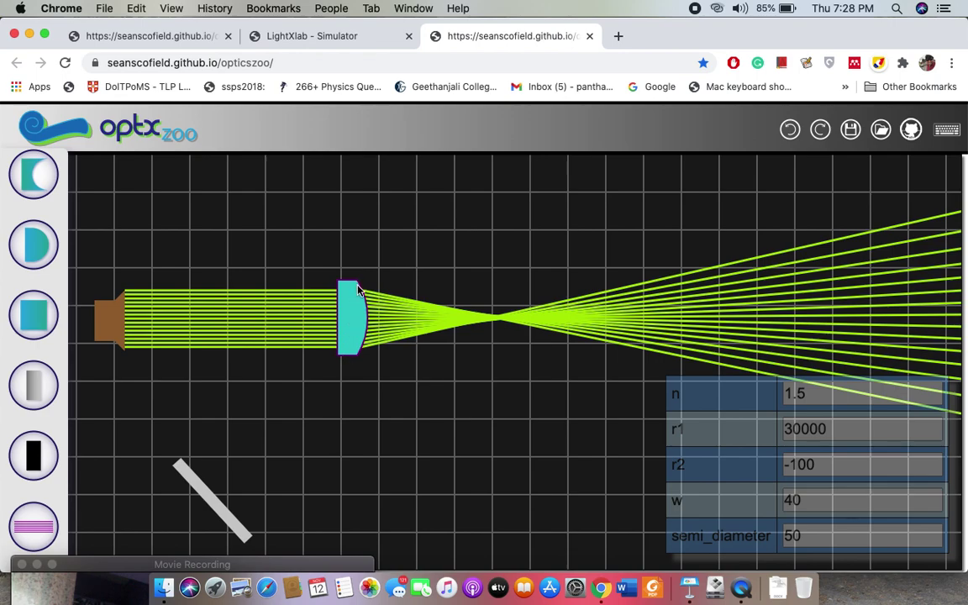
left_click(841, 429)
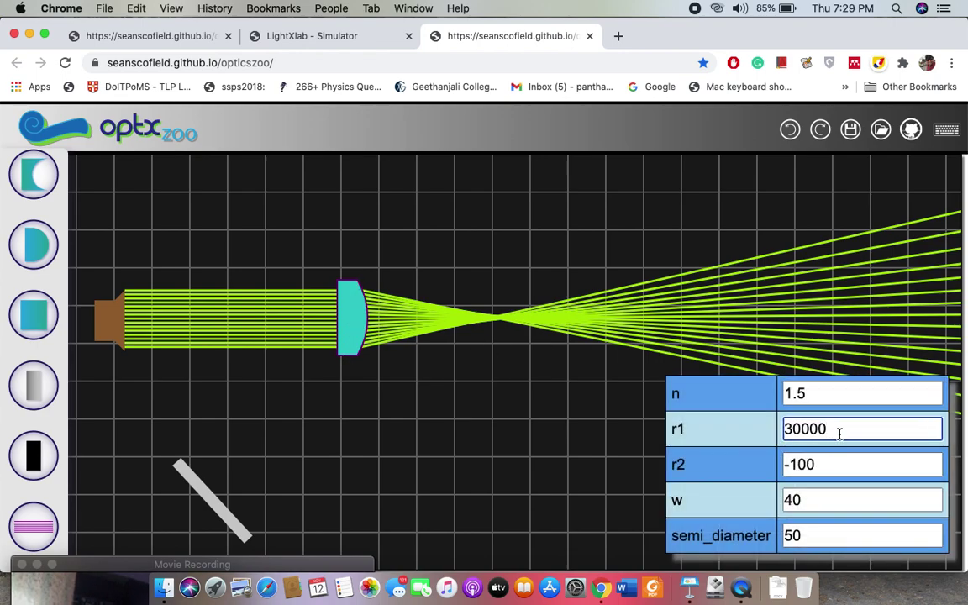
double_click(839, 431)
type("100")
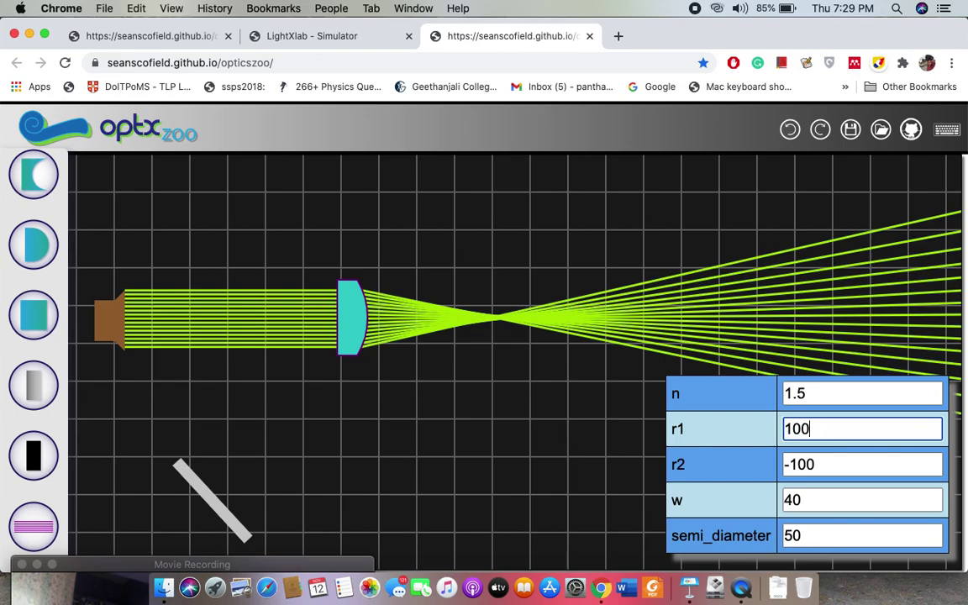
key("Return")
Step: Slide the biconvex lens back and forth along the beam, and move it out of the rays beside the tilted mirror
left_click_drag(352, 311, 341, 309)
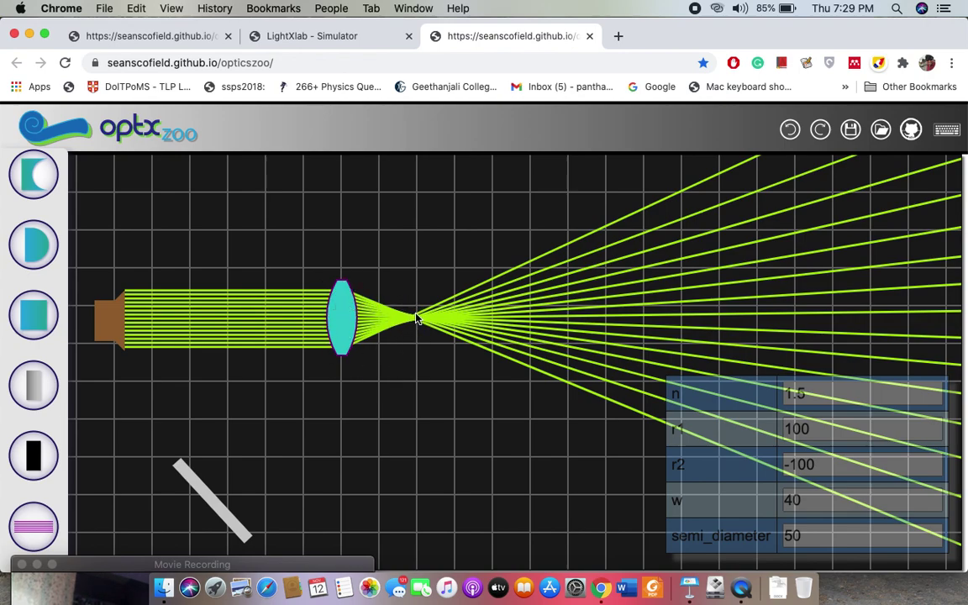
left_click_drag(343, 331, 378, 331)
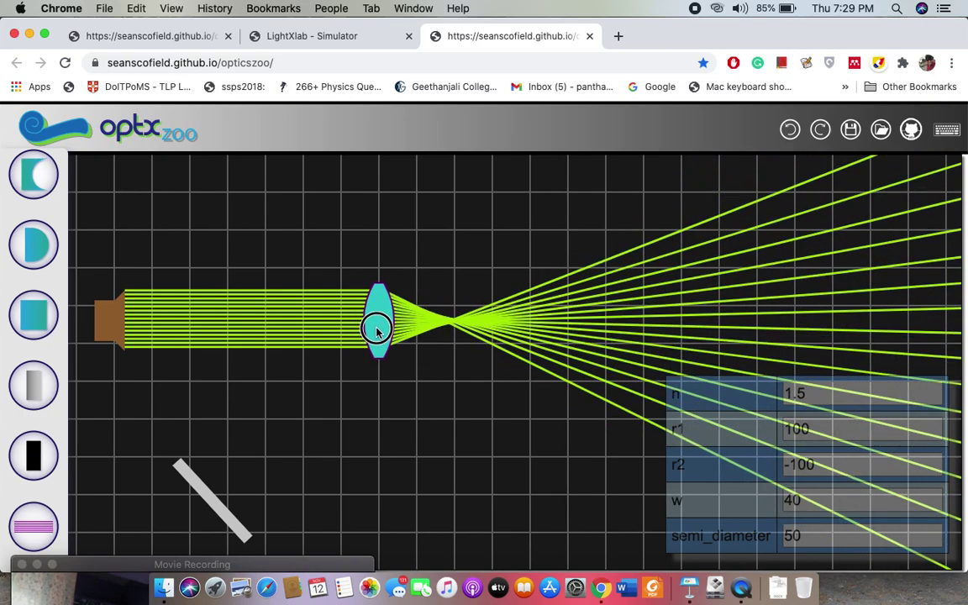
left_click_drag(379, 324, 271, 486)
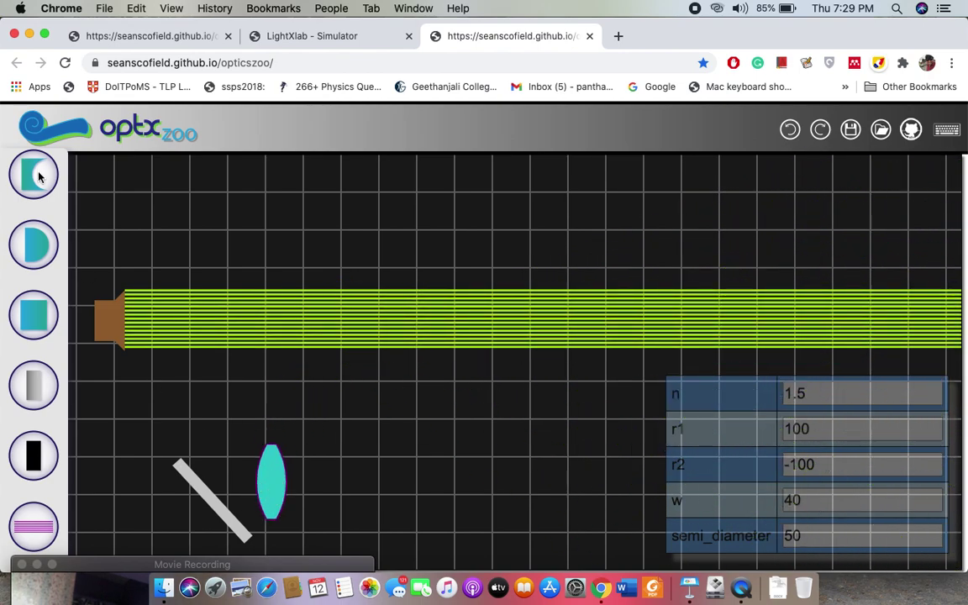
Step: Place a plano-concave lens across the beam and set its r1 to 100
left_click_drag(38, 177, 387, 324)
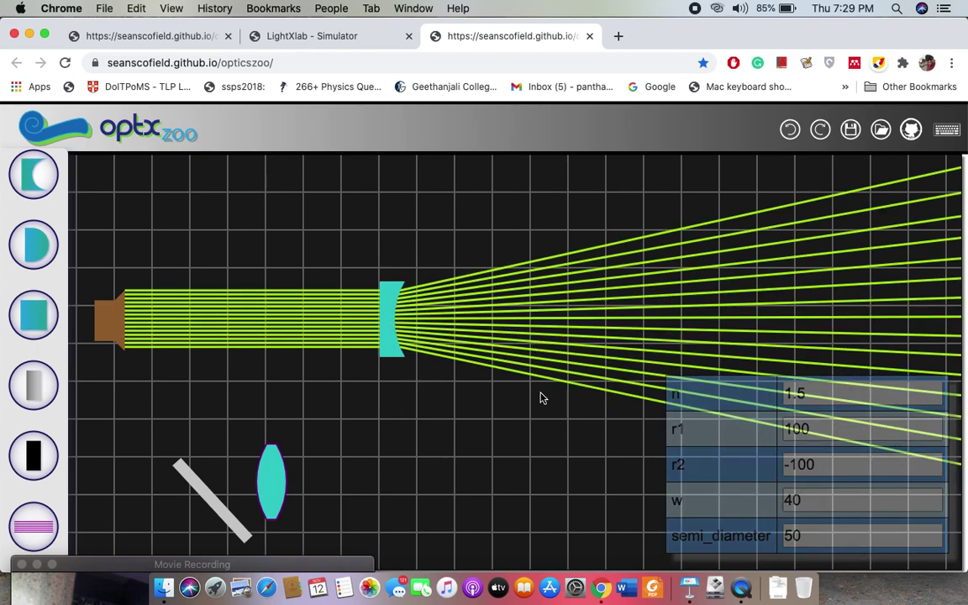
left_click(387, 319)
left_click(879, 430)
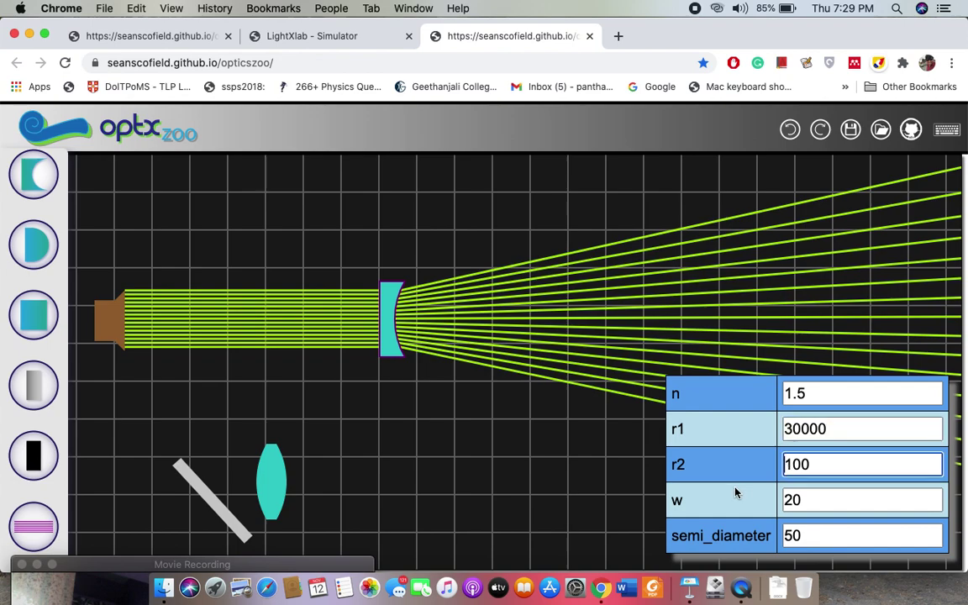
double_click(834, 428)
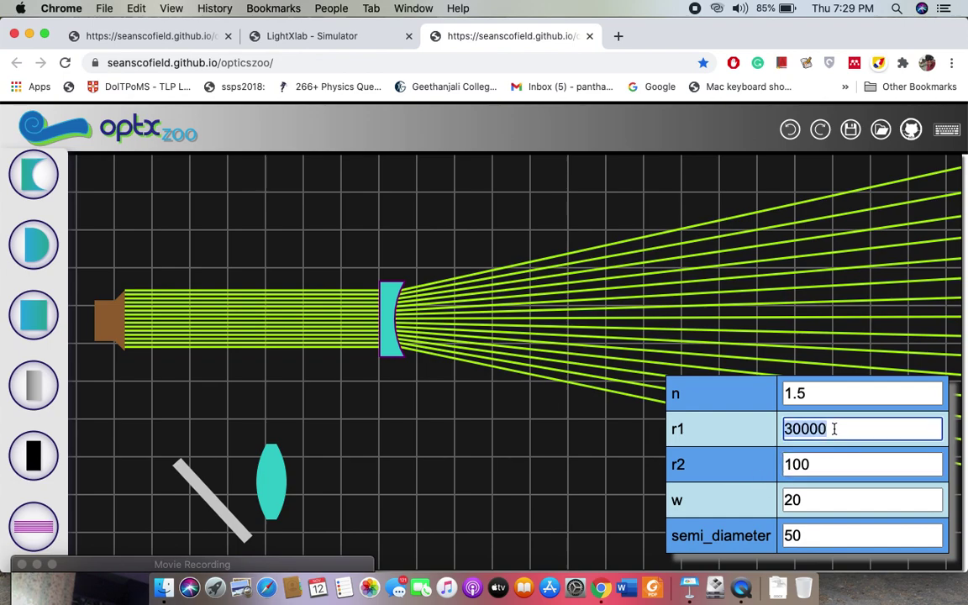
type("100")
key("Return")
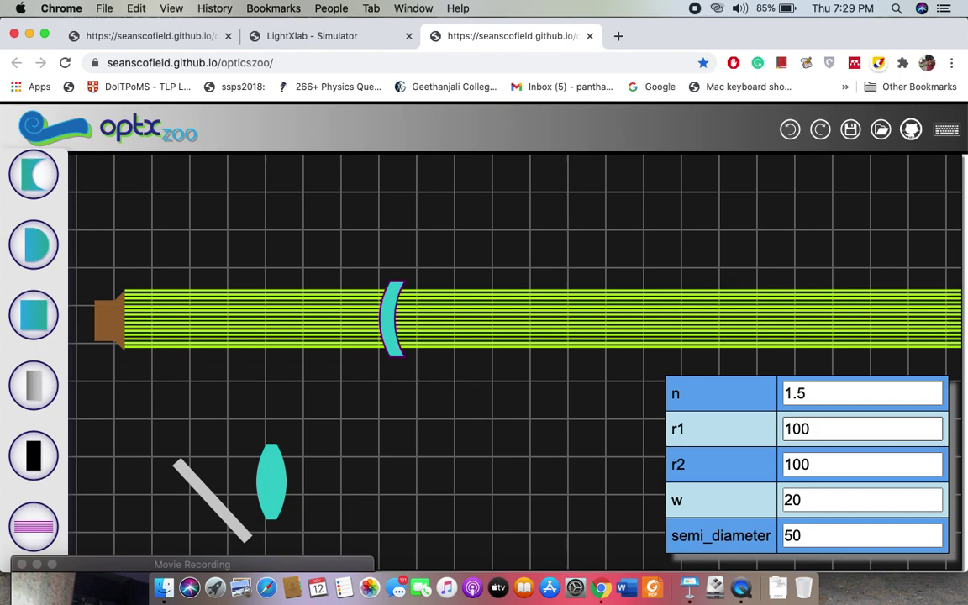
Step: Set the lens's r1 to -100 to make it biconcave, and move it along the beam nearer to the source
left_click(786, 430)
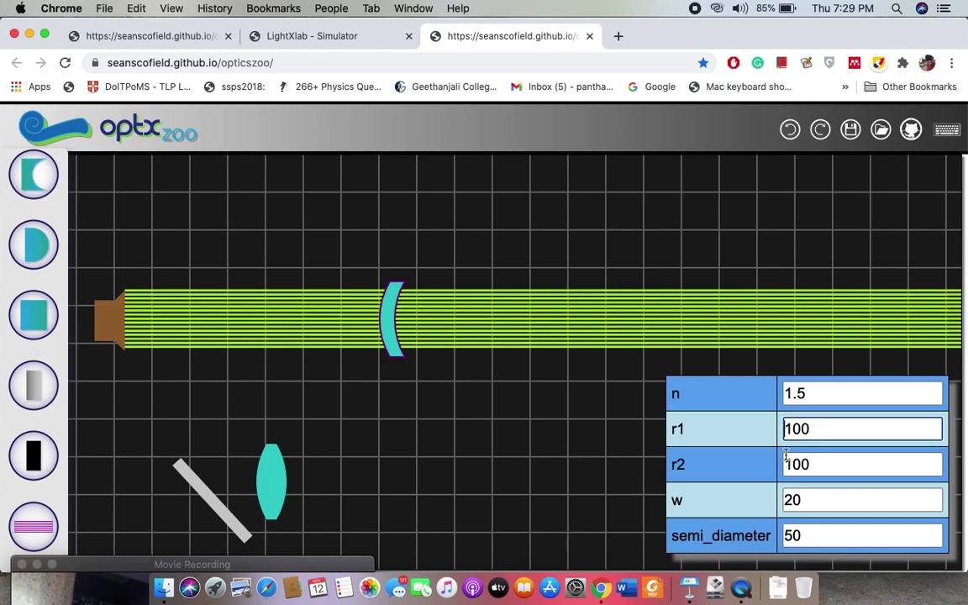
type("-")
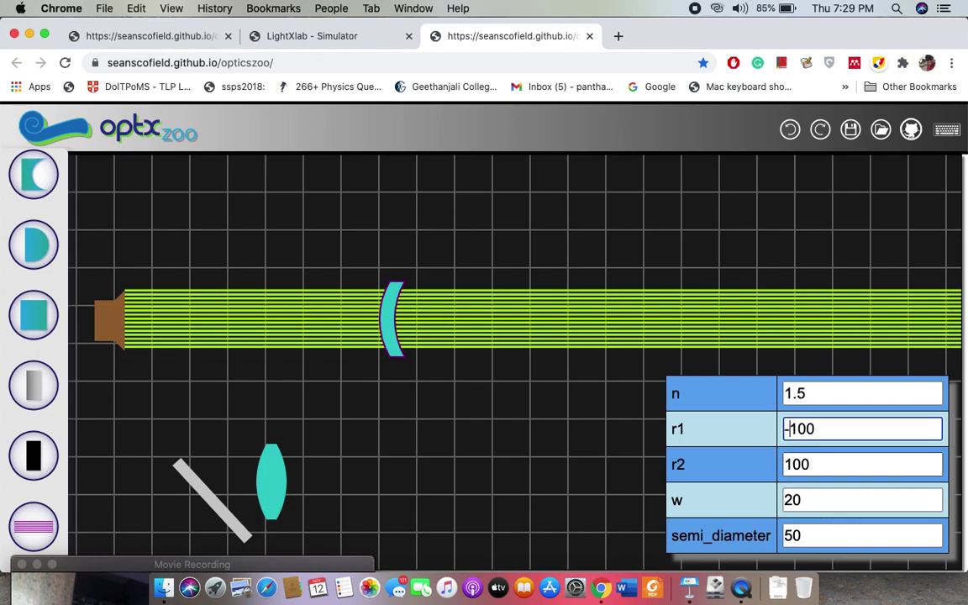
key("Return")
left_click_drag(389, 319, 334, 317)
Step: Line up the biconvex lens between the source and the biconcave lens, and place a glass block behind both lenses
mouse_move(263, 443)
left_mouse_down()
mouse_move(253, 317)
mouse_move(252, 329)
mouse_move(197, 328)
mouse_move(218, 308)
mouse_move(260, 309)
mouse_move(212, 310)
mouse_move(234, 314)
left_mouse_up()
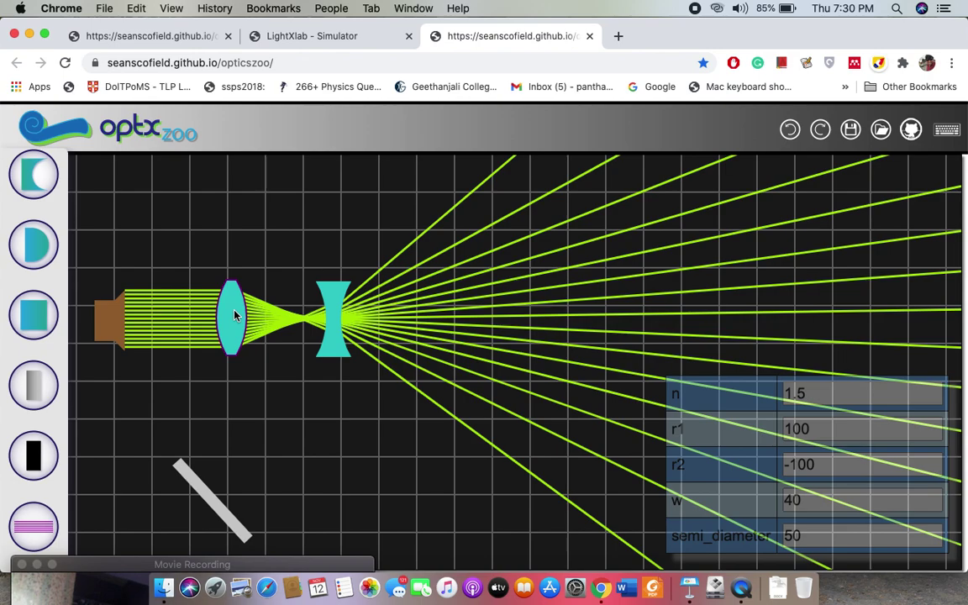
left_click_drag(229, 314, 257, 310)
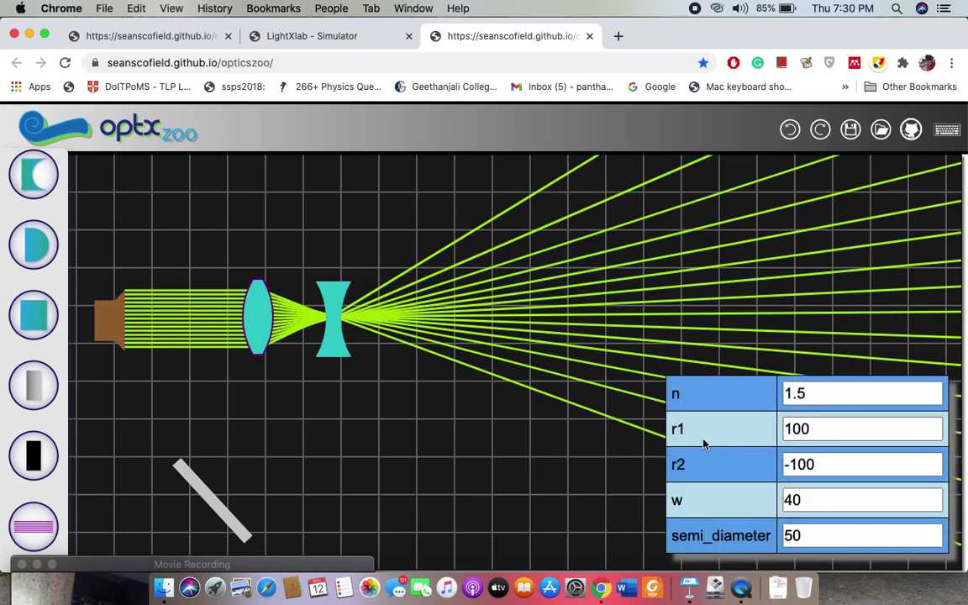
left_click(334, 328)
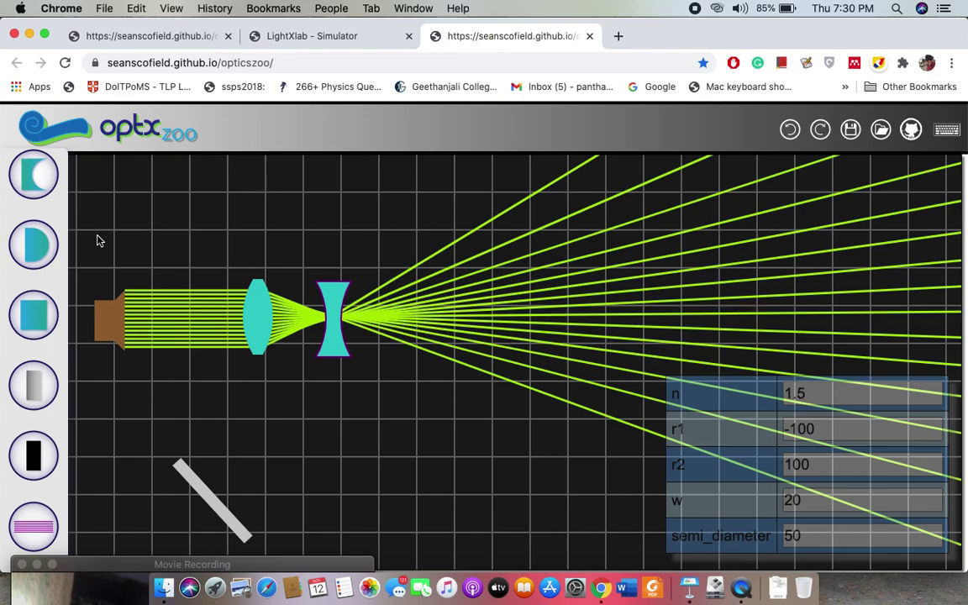
left_click_drag(45, 322, 461, 299)
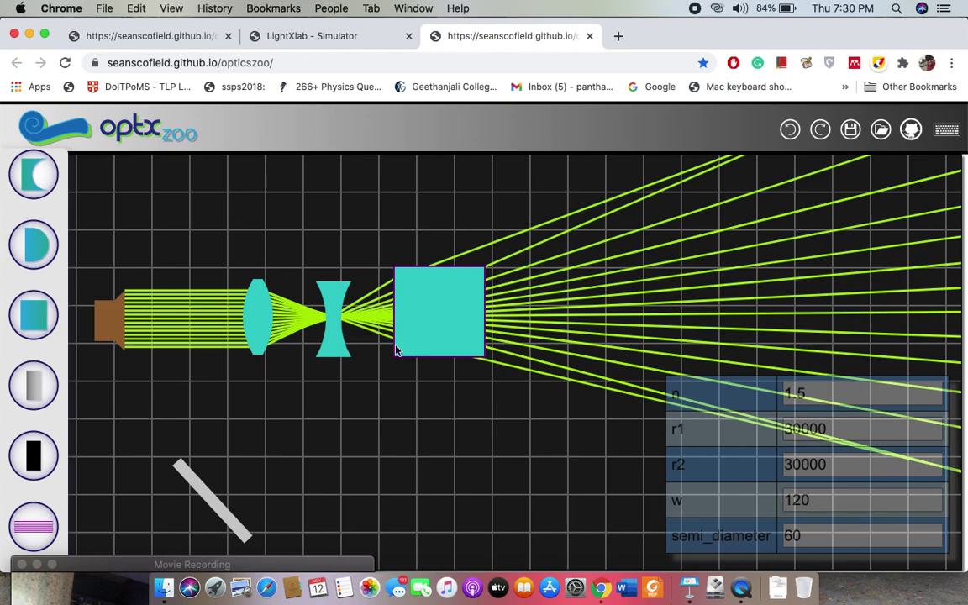
Step: Add a beam blocker, tilt it below the source, and move the tilted mirror into the beam to reflect the rays onto it
left_click_drag(40, 454, 202, 321)
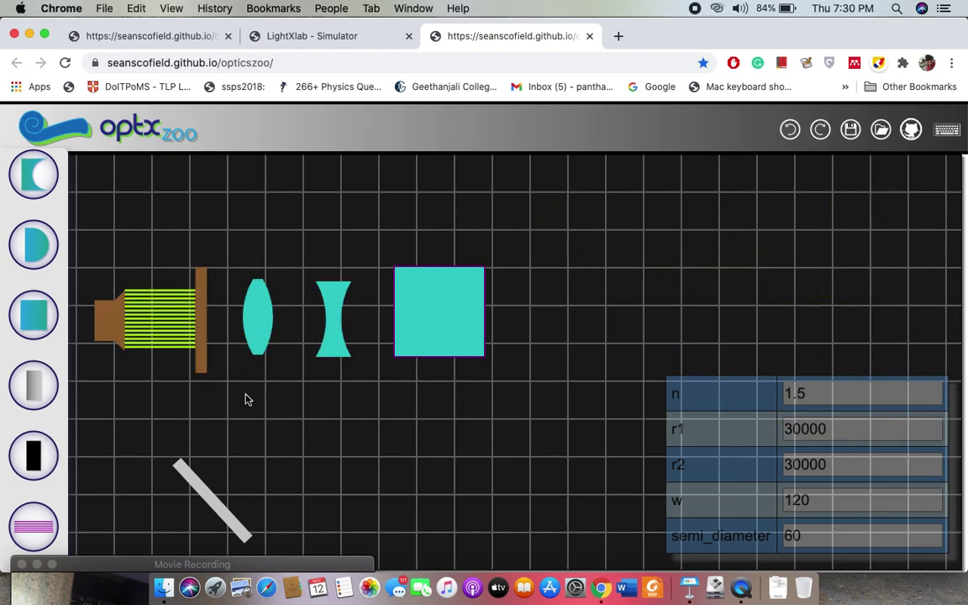
left_click(202, 360)
left_click_drag(203, 376, 169, 313)
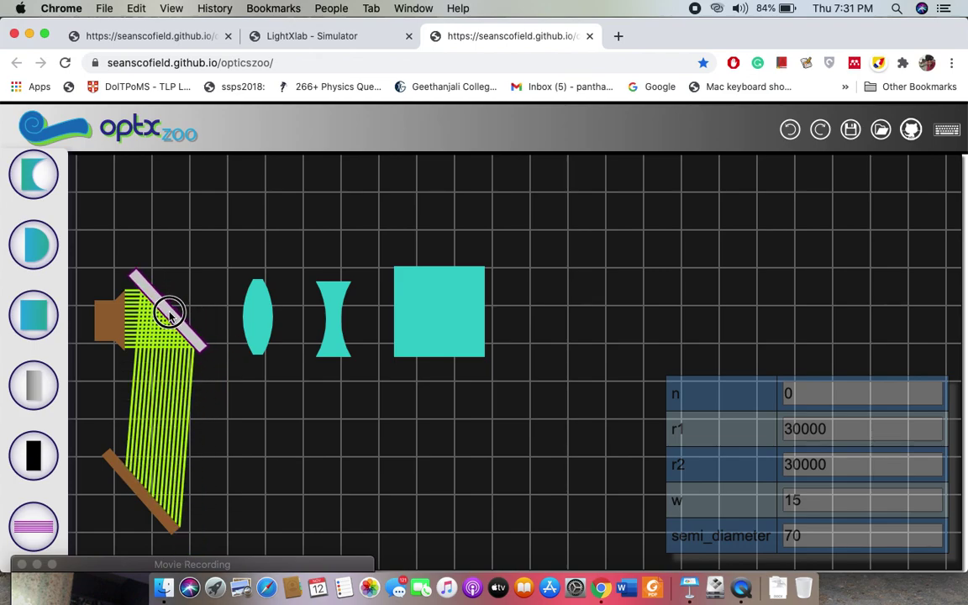
Step: Move the biconvex lens up out of the row of elements, and try to copy the tilted mirror
left_click_drag(261, 331, 261, 252)
right_click(224, 264)
left_click(165, 313)
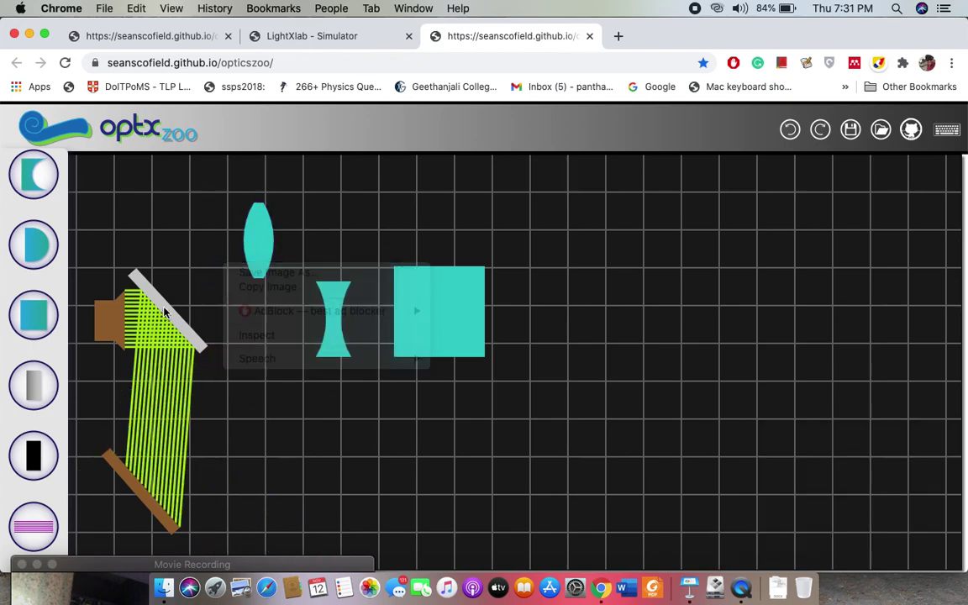
left_click(166, 313)
key("super+c")
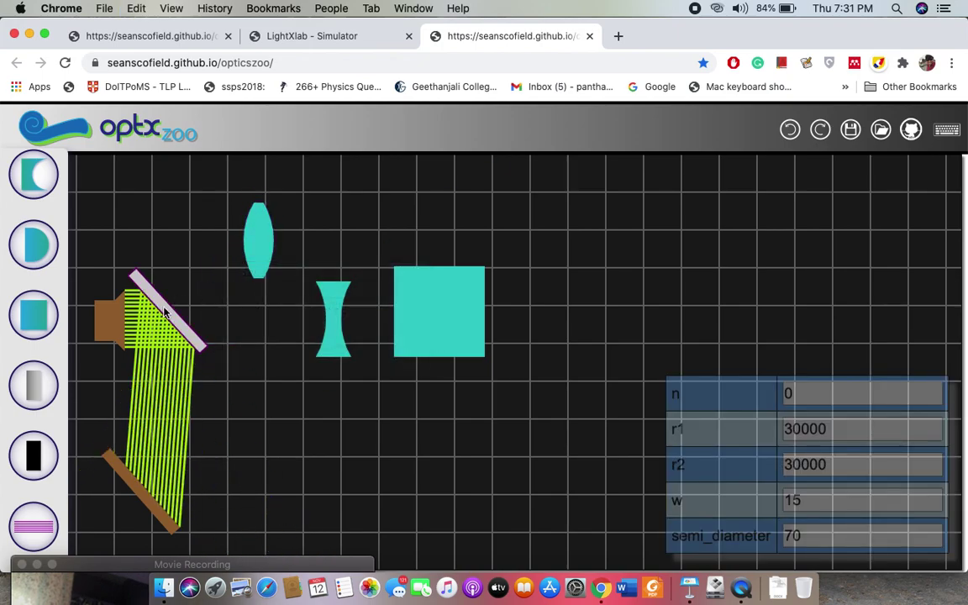
Step: Shift the tilted mirror away from the source, and add a second flat mirror tilted across the downward reflected beam
left_click_drag(164, 313, 187, 284)
left_click_drag(31, 393, 205, 458)
left_click(209, 507)
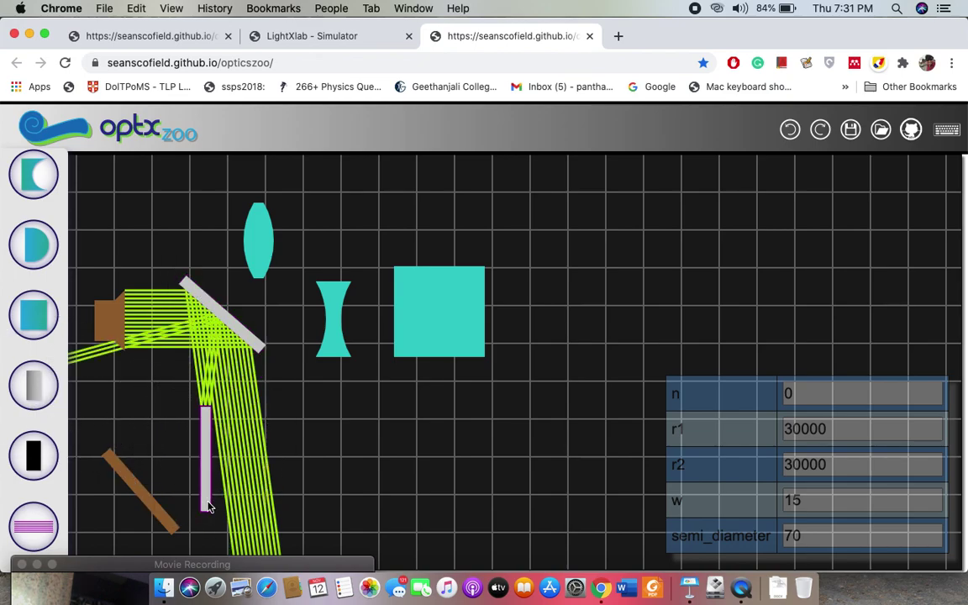
left_click_drag(208, 507, 262, 542)
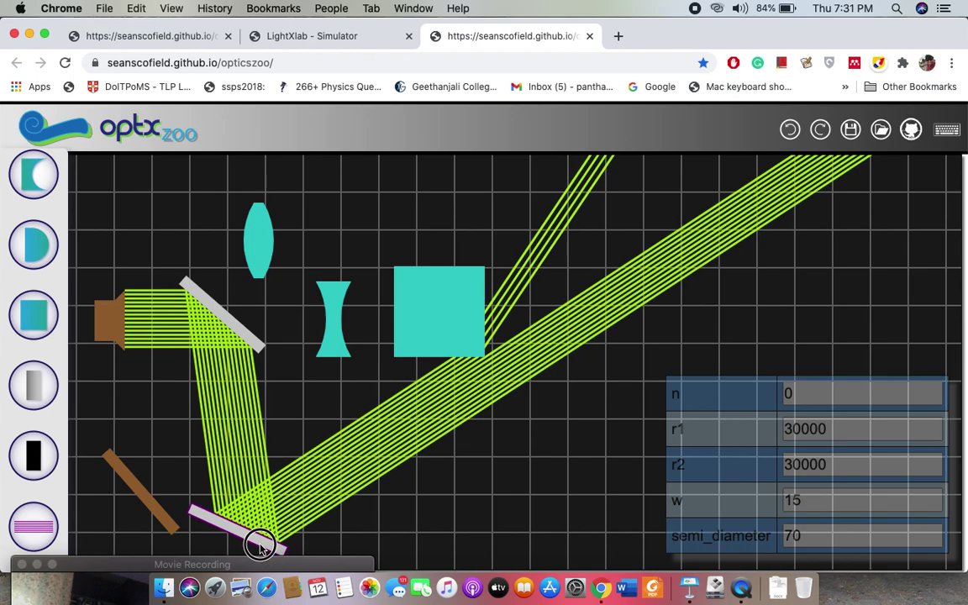
Step: Add a third flat mirror just below the glass block, turned nearly horizontal to catch the whole beam from the second mirror
left_click_drag(29, 392, 514, 397)
left_click(413, 451)
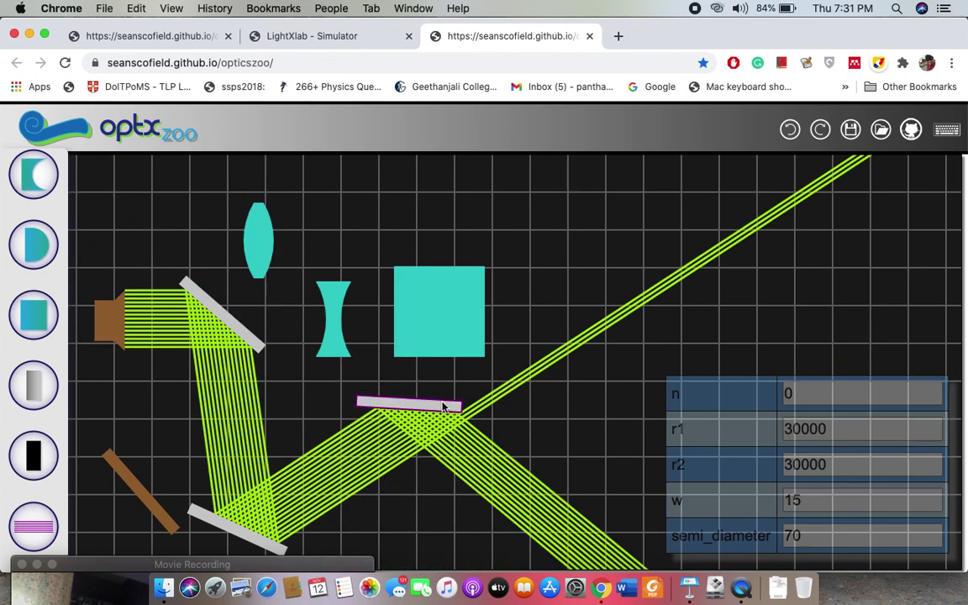
left_click_drag(436, 414, 459, 407)
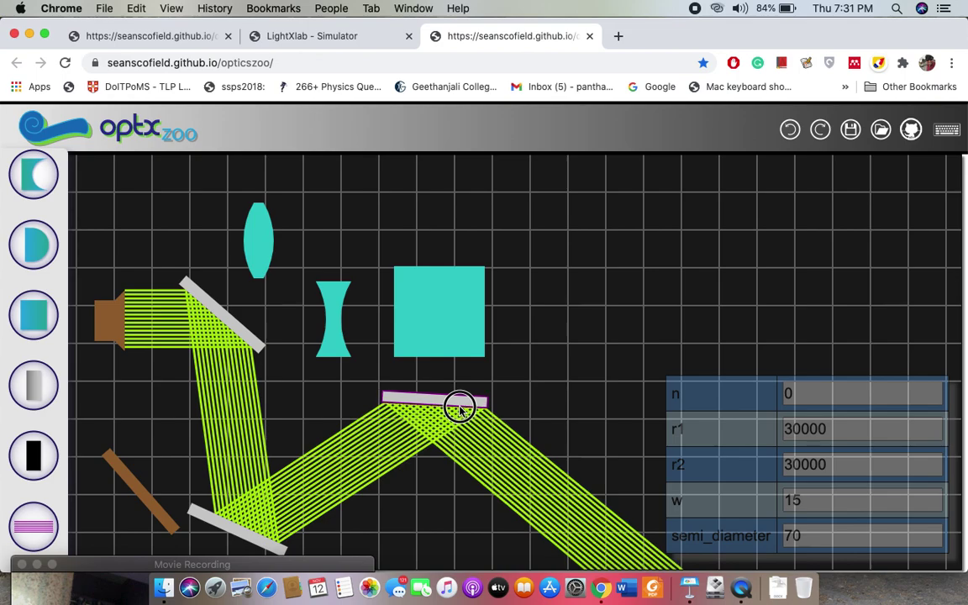
left_click(583, 396)
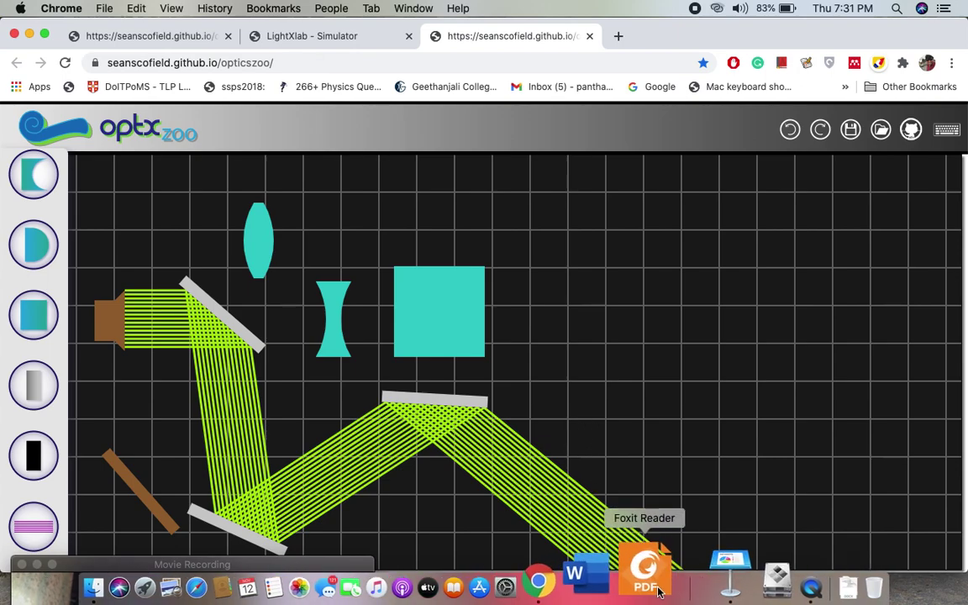
Step: Switch to the Physics websites presentation in Keynote, and open the LightXlab simulator link from slide 7 in Chrome
left_click(689, 578)
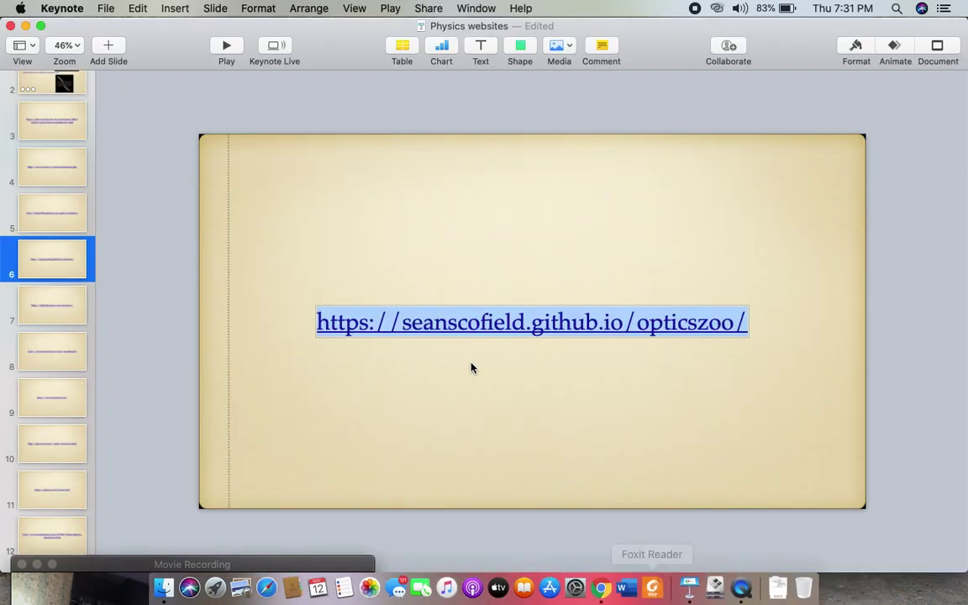
left_click(37, 303)
left_click(479, 336)
left_click(480, 336)
left_click(578, 437)
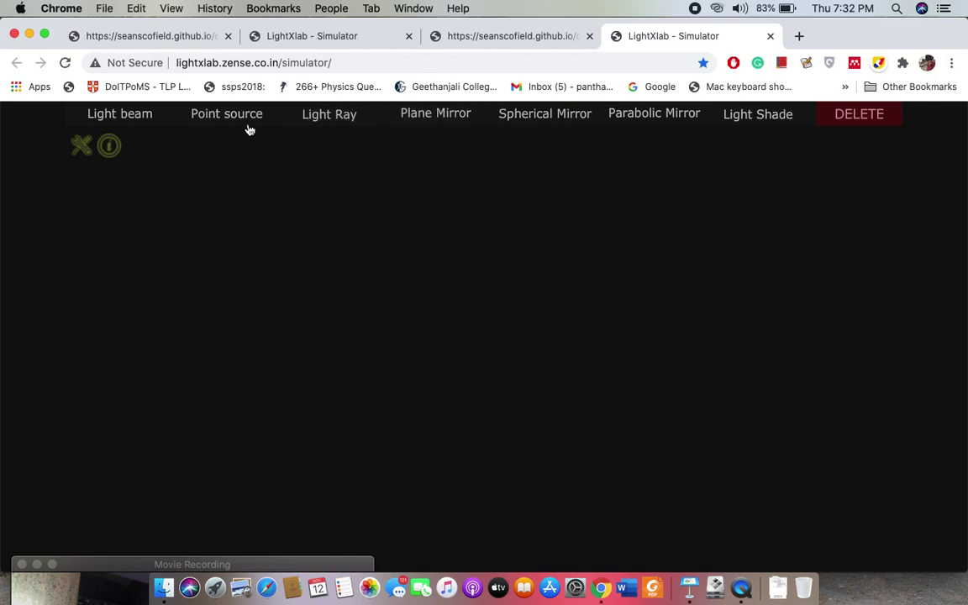
Step: Add a light beam, move it toward the left of the workspace, and place a spherical mirror across its rays
left_click(127, 113)
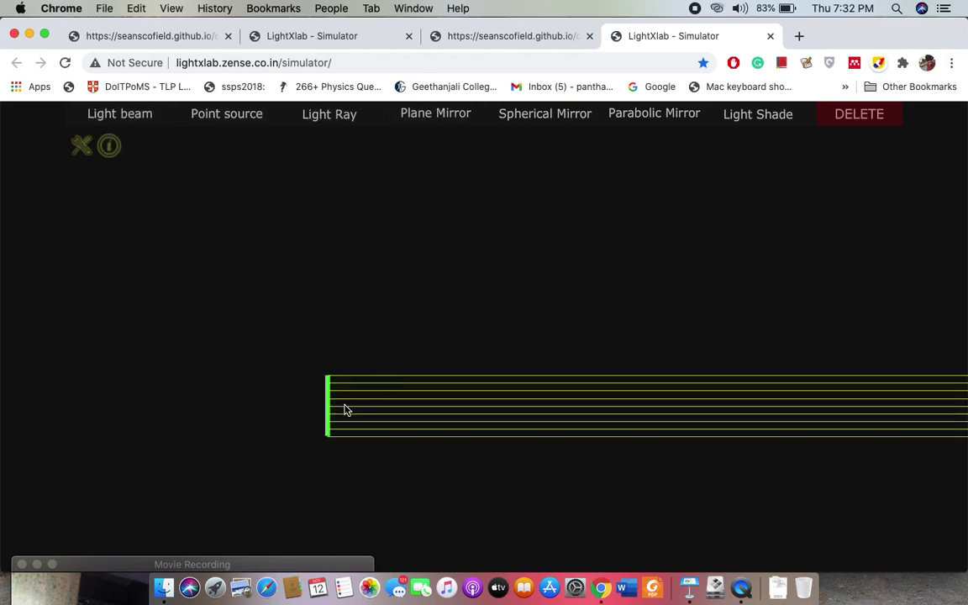
left_click_drag(329, 404, 126, 341)
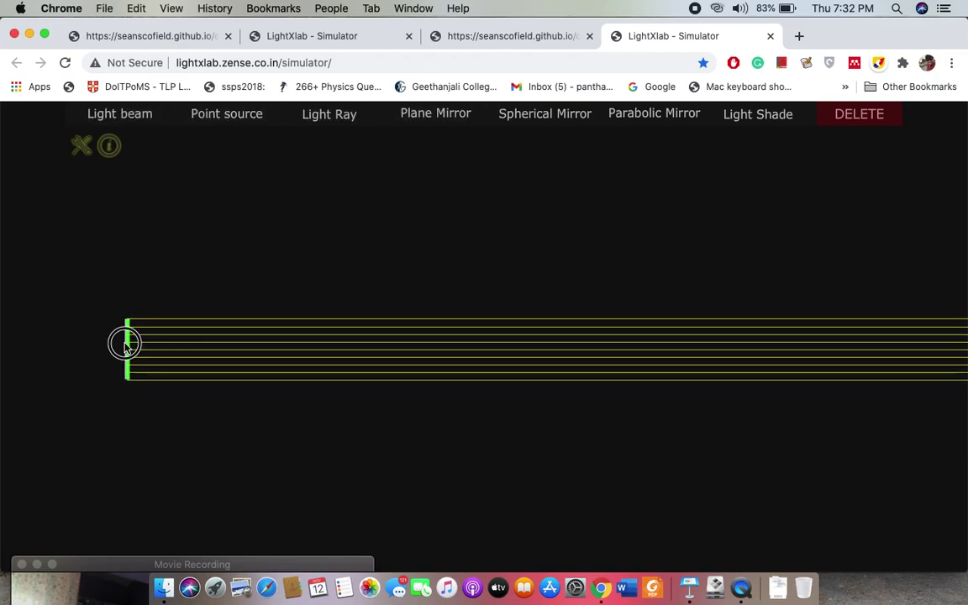
left_click(528, 117)
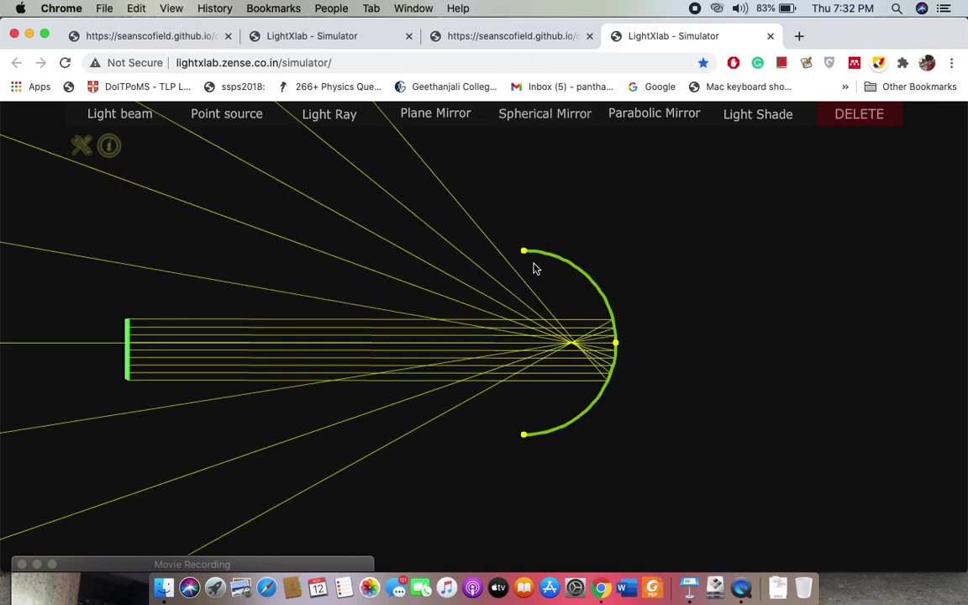
Step: Reshape the spherical mirror by raising its upper end point and pulling its lower end point far out behind the mirror
left_click_drag(525, 253, 523, 227)
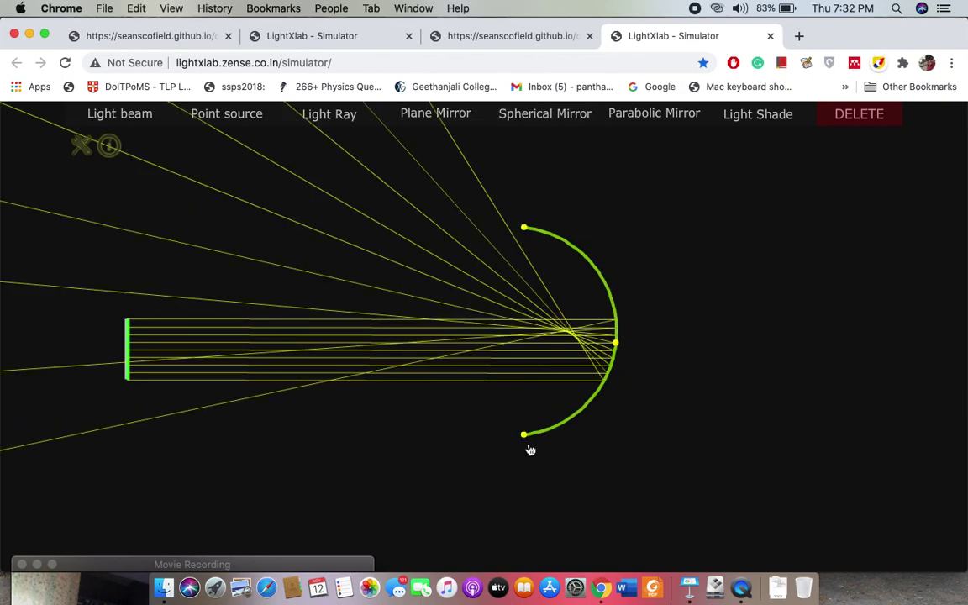
left_click_drag(525, 437, 648, 451)
left_click_drag(714, 417, 807, 388)
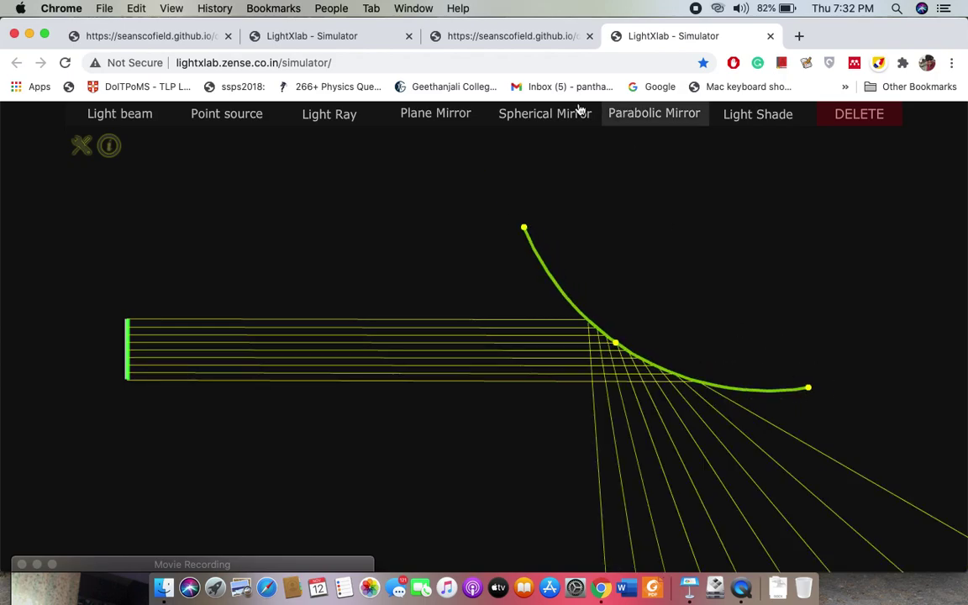
Step: Place a plane mirror diagonally in the beam, and move the spherical mirror below it to catch the reflected rays
left_click(417, 118)
left_click_drag(645, 338, 456, 412)
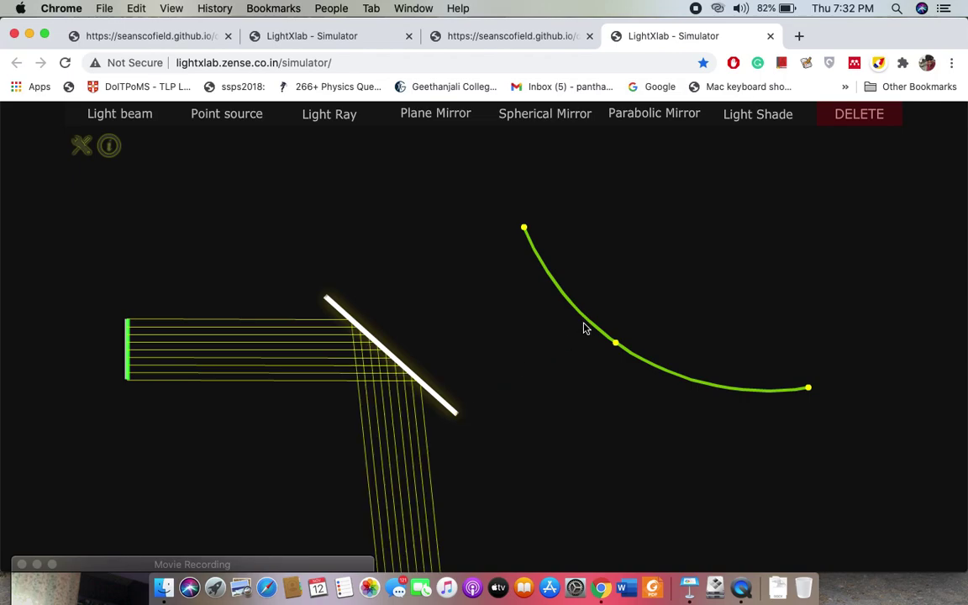
left_click_drag(589, 327, 387, 523)
Step: Add a parabolic mirror, turn and move it into the rays coming off the spherical mirror, and delete it
left_click(668, 123)
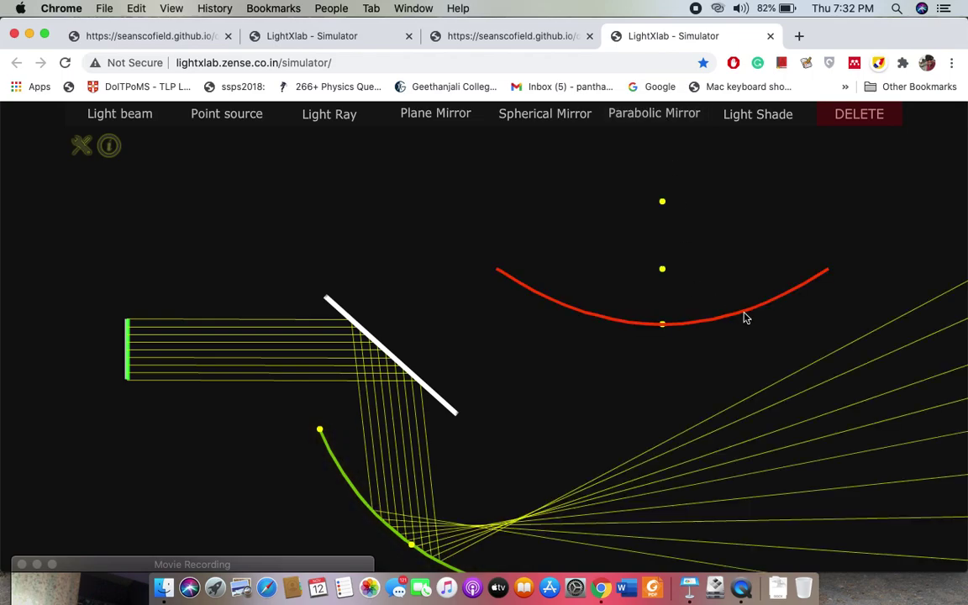
left_click_drag(663, 204, 720, 295)
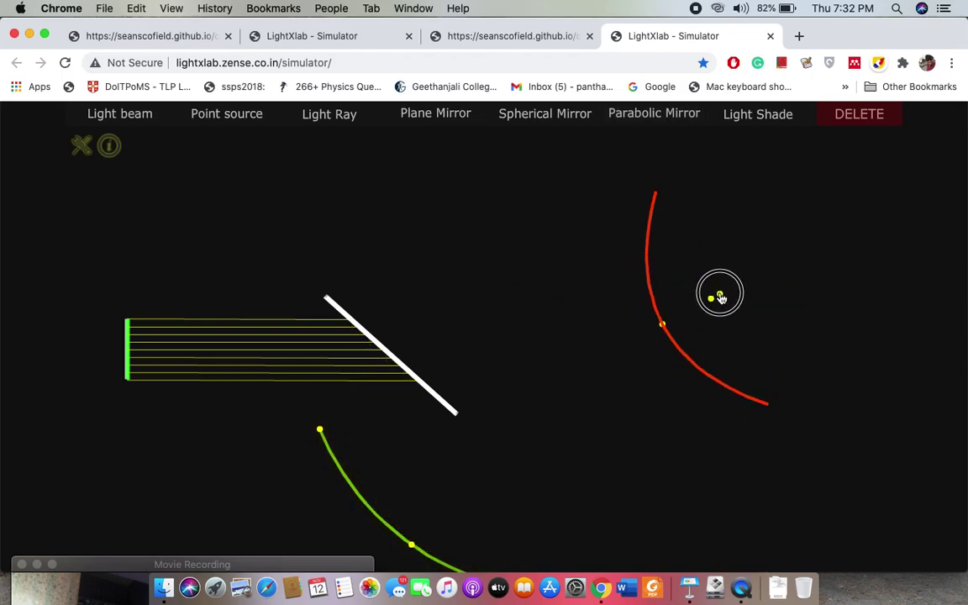
left_click_drag(660, 323, 786, 436)
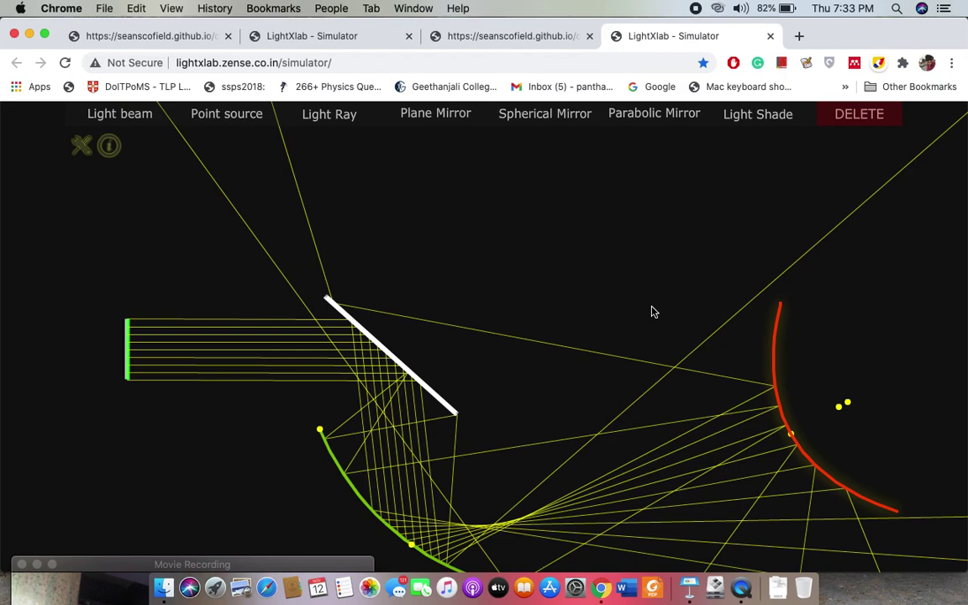
left_click_drag(776, 351, 847, 120)
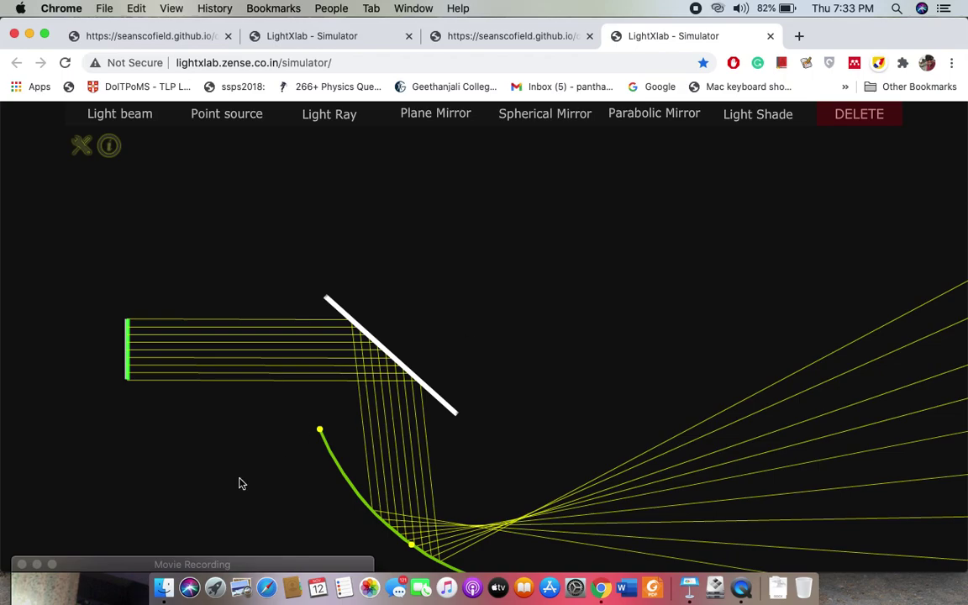
double_click(215, 564)
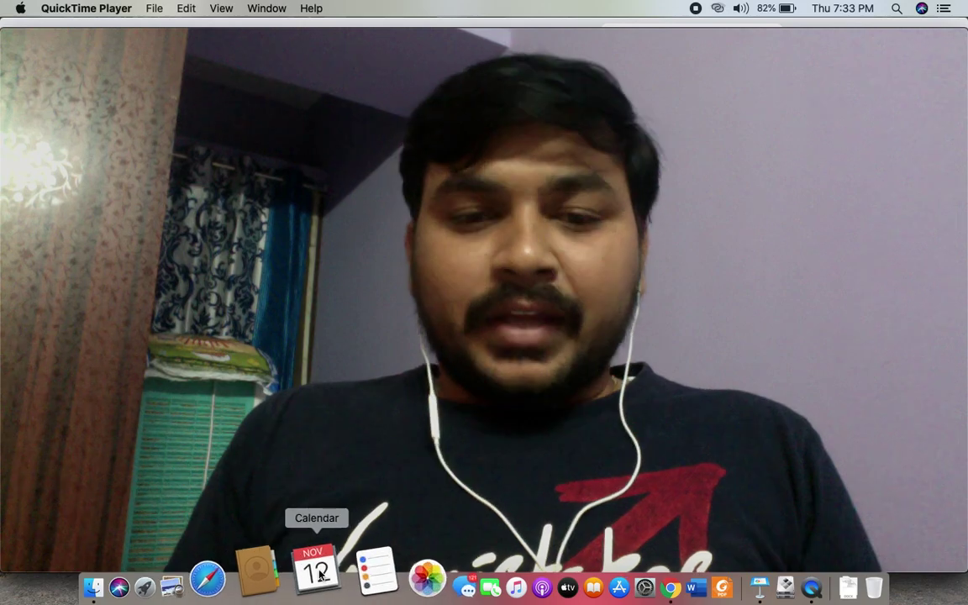
mouse_move(432, 351)
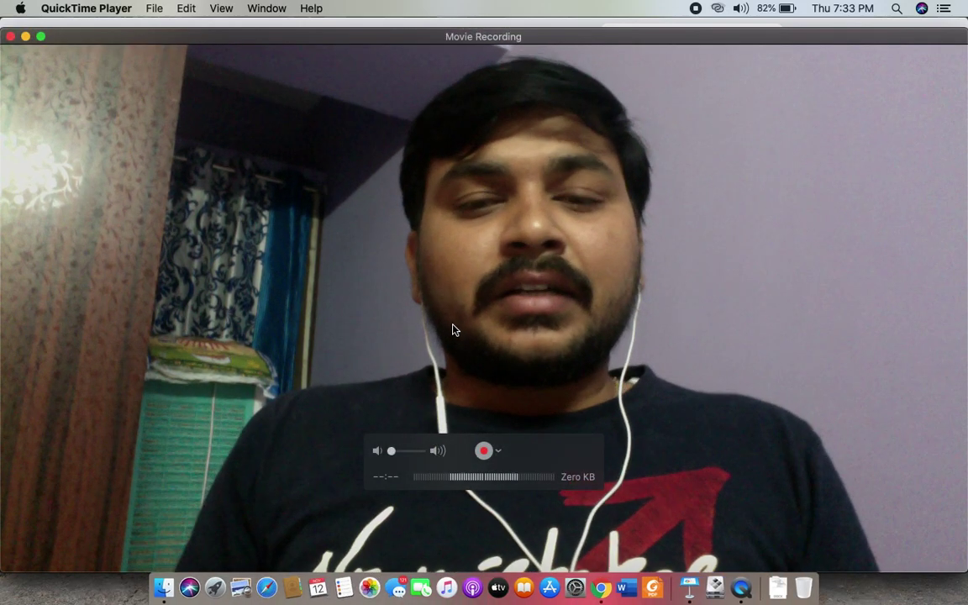